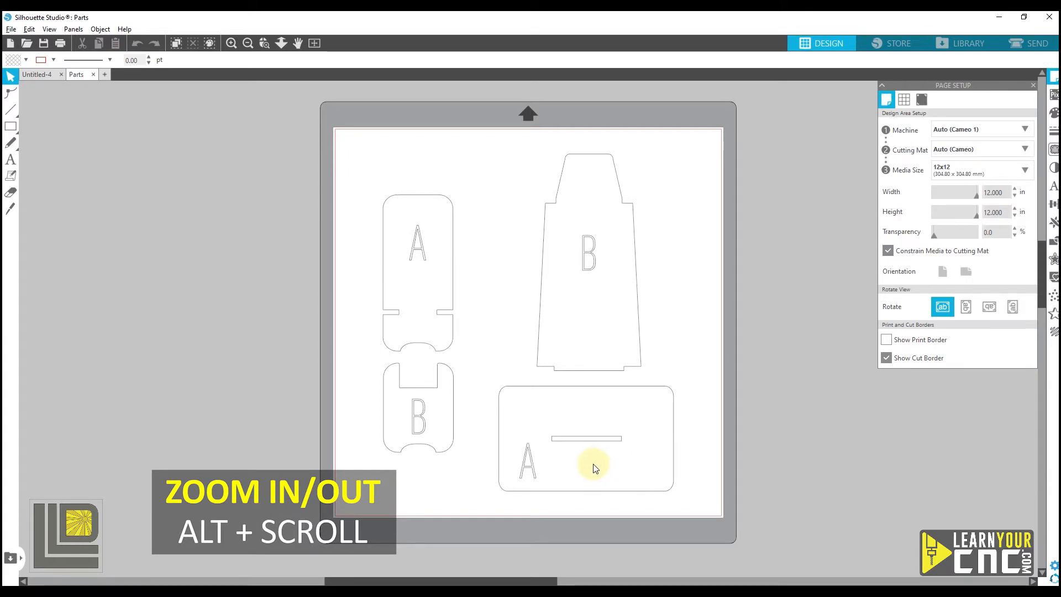
# Set the height of the horizontal slot in the wide rounded part A to 0.199 in.
pyautogui.scroll(8, 601, 468)
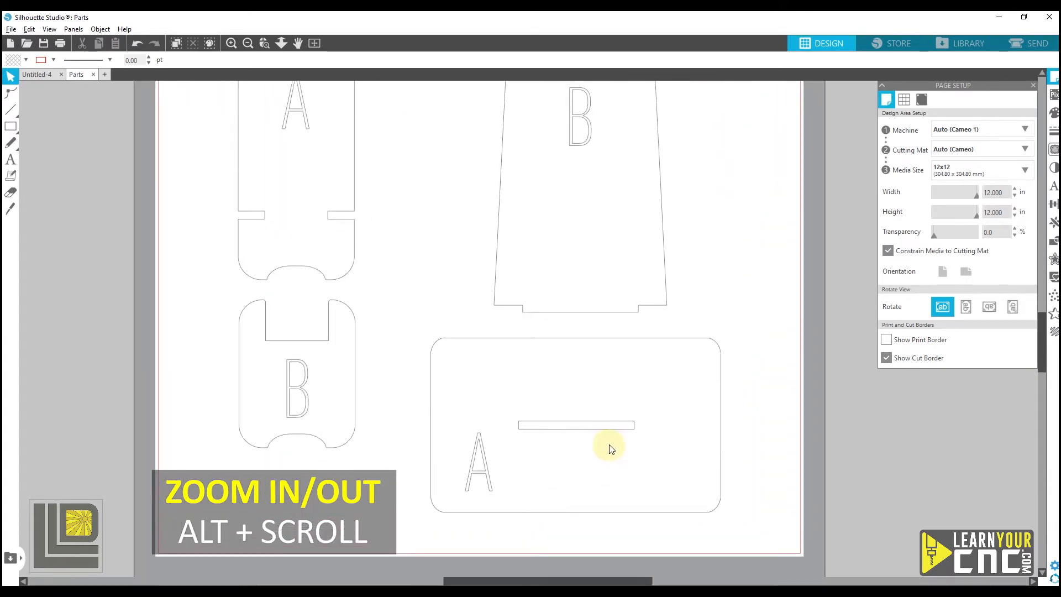
pyautogui.scroll(8, 619, 447)
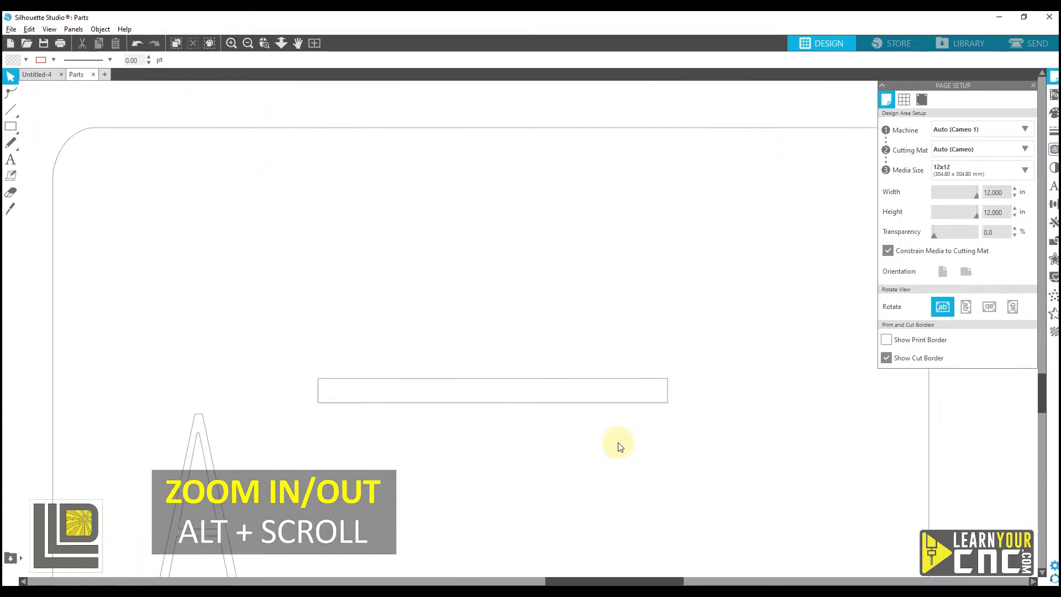
pyautogui.click(506, 379)
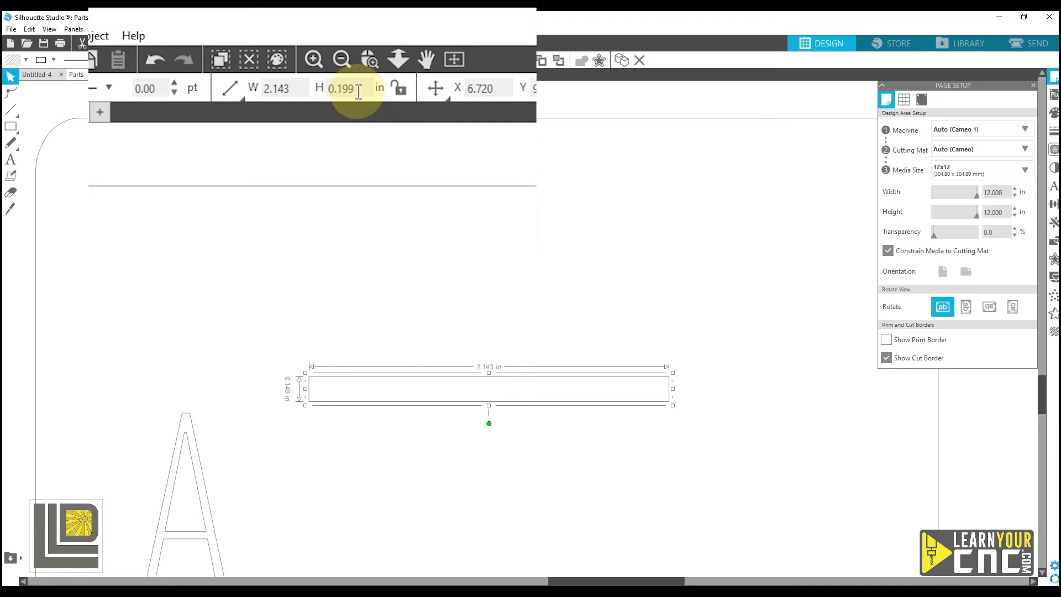
pyautogui.press('Return')
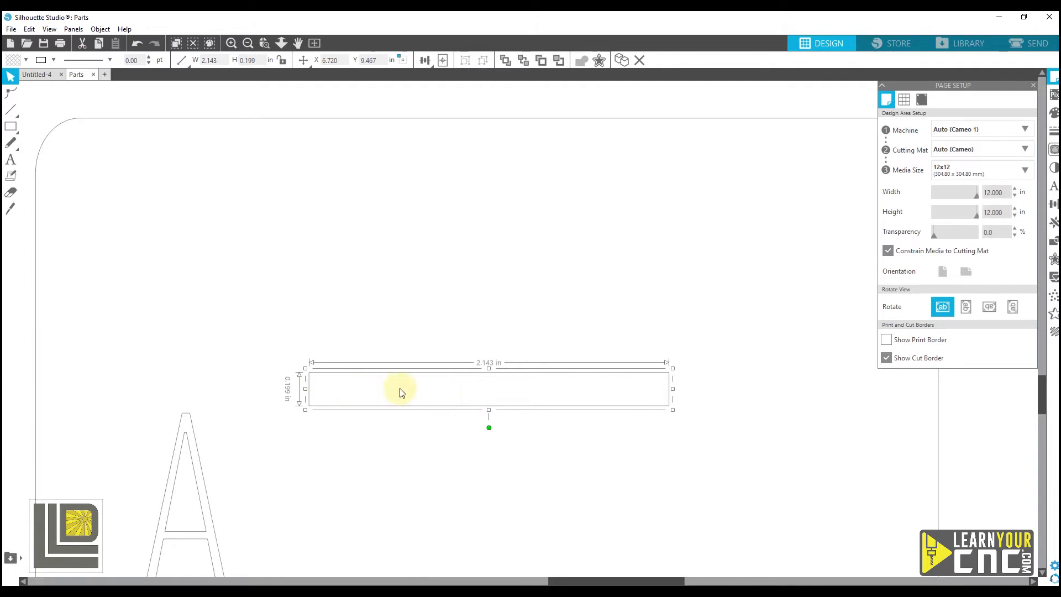
pyautogui.click(418, 313)
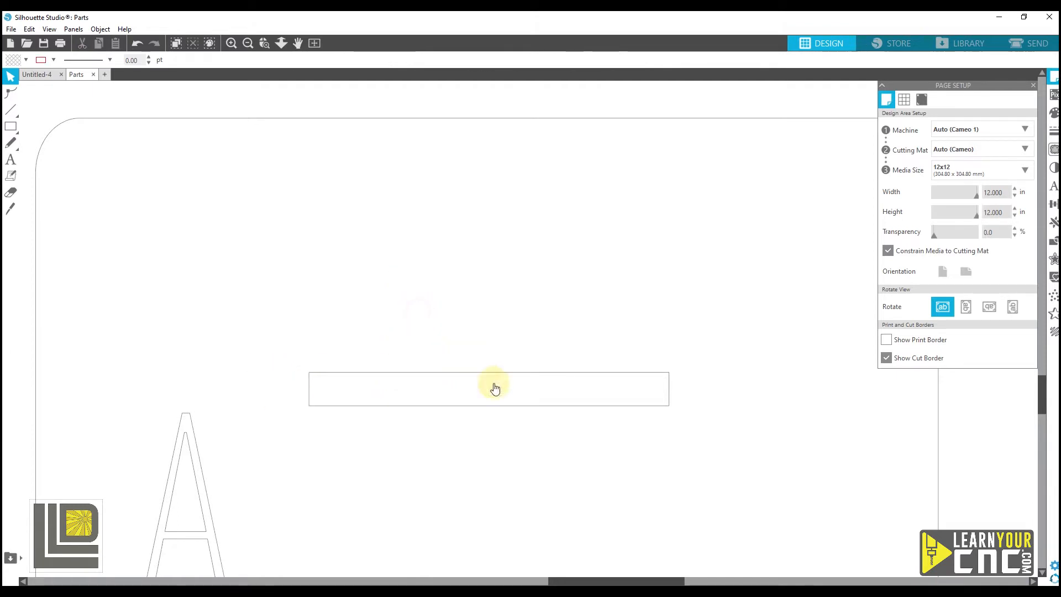
# Break the path of the tall rounded part A at both outer corners of its right-hand notch.
pyautogui.press('alt')
pyautogui.scroll(-2, 533, 395)
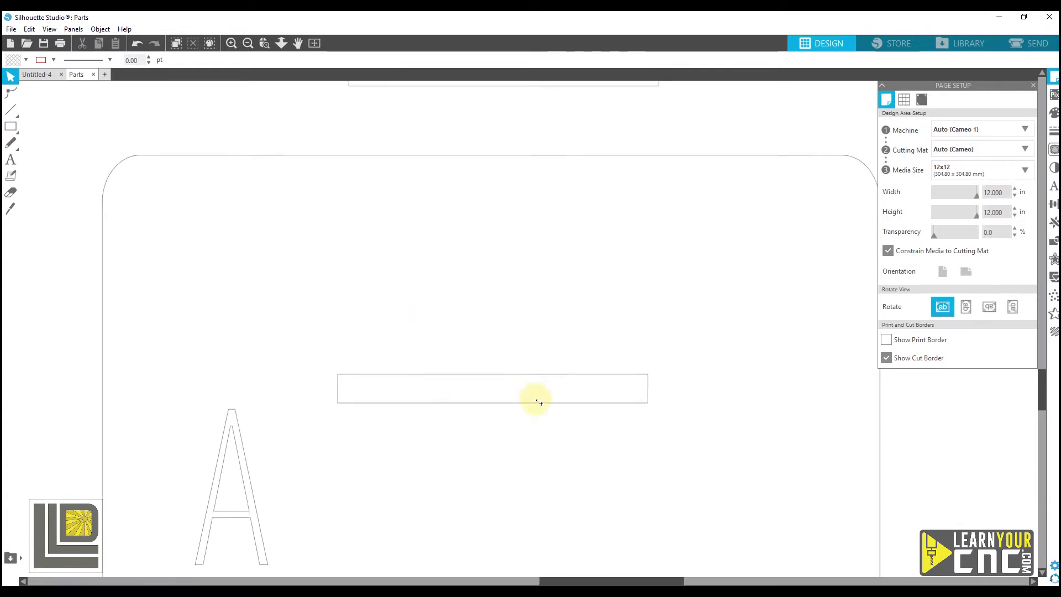
pyautogui.scroll(-4, 579, 426)
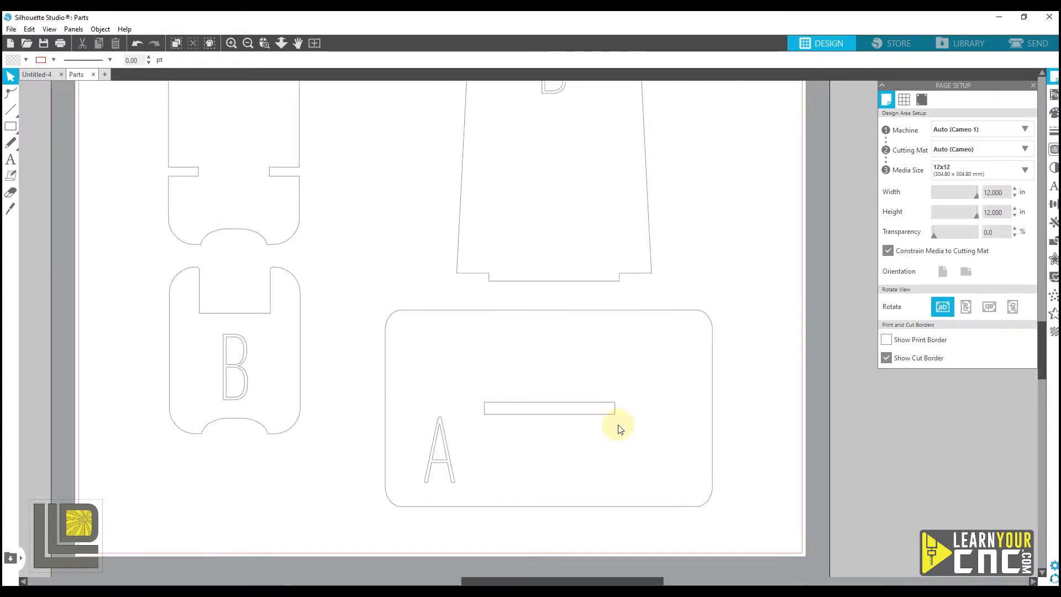
pyautogui.scroll(5, 306, 224)
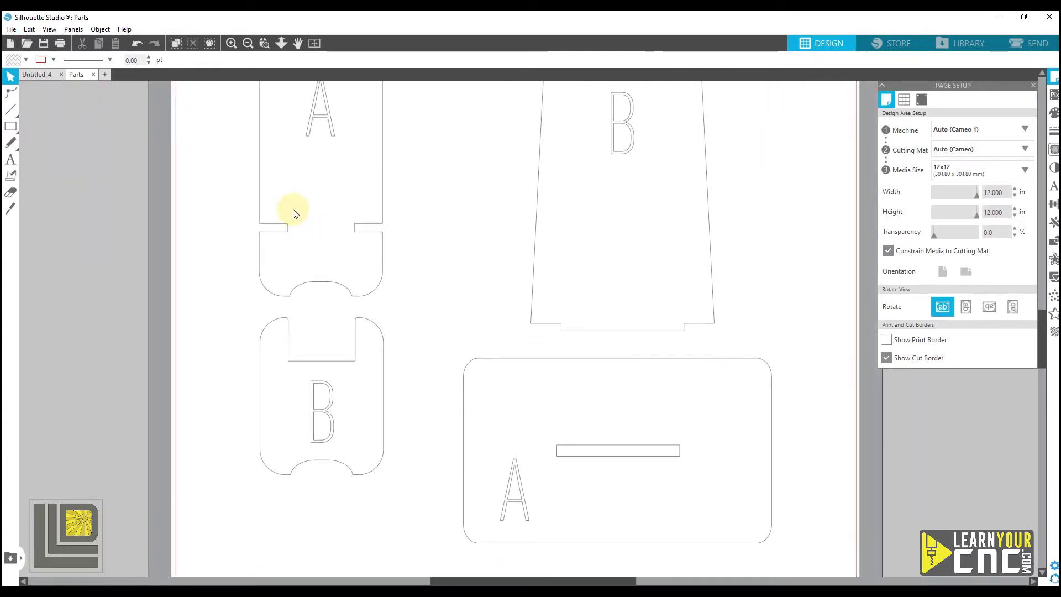
pyautogui.scroll(5, 308, 247)
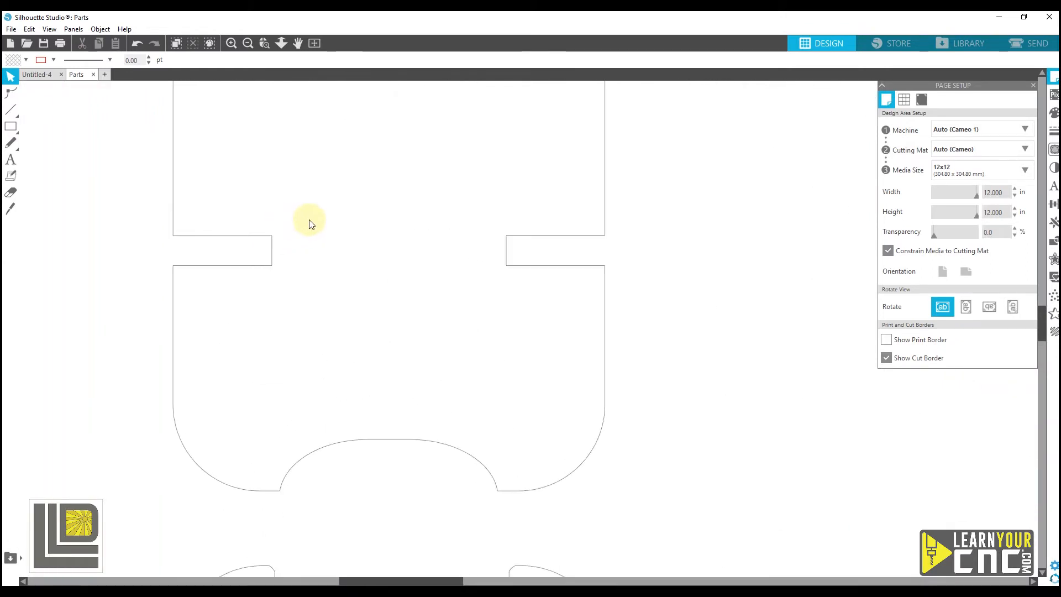
pyautogui.scroll(2, 269, 225)
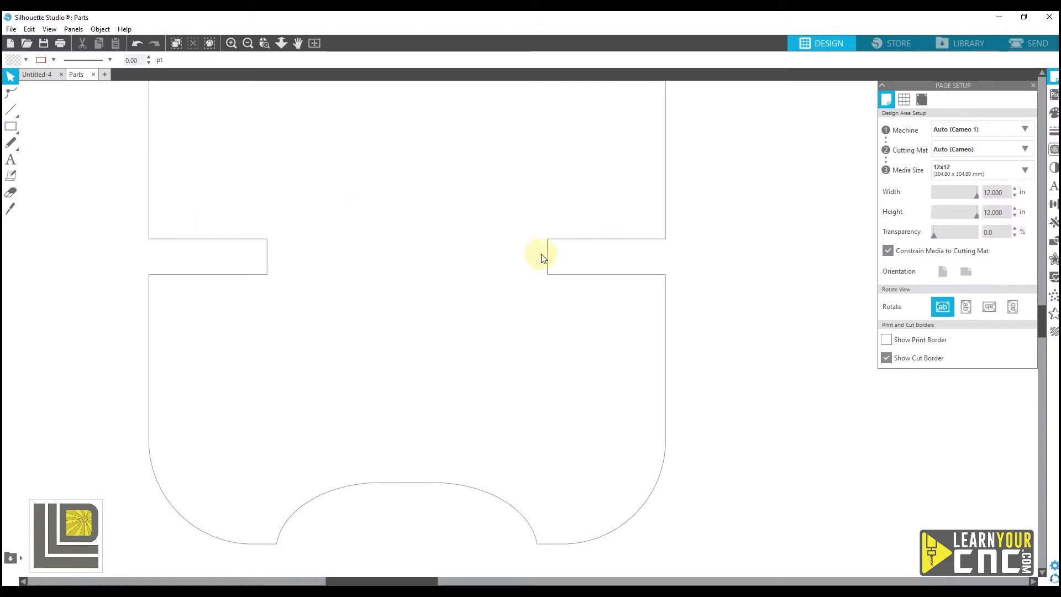
pyautogui.scroll(5, 671, 252)
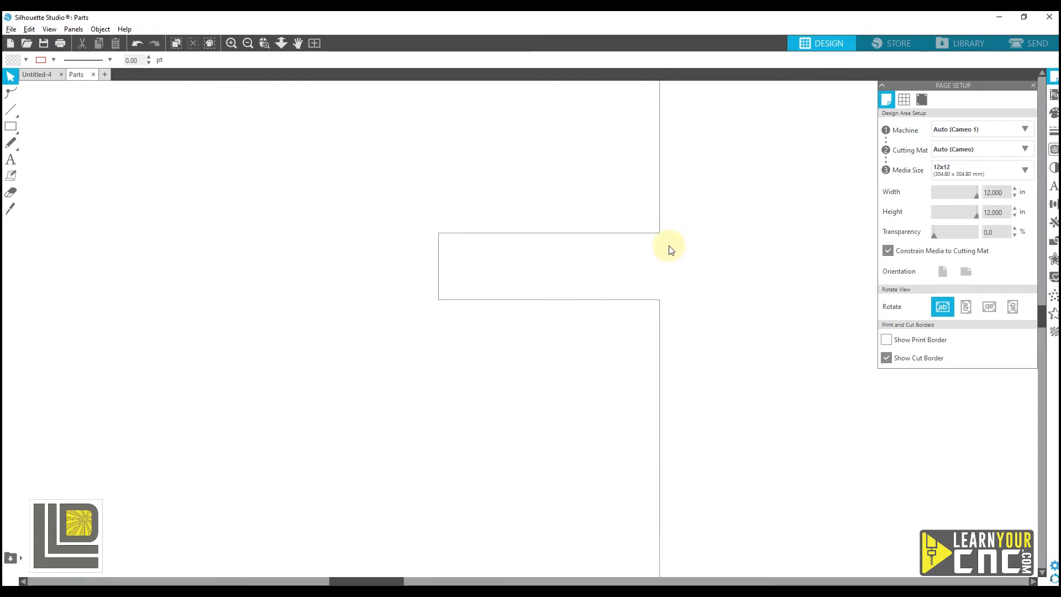
pyautogui.scroll(6, 665, 245)
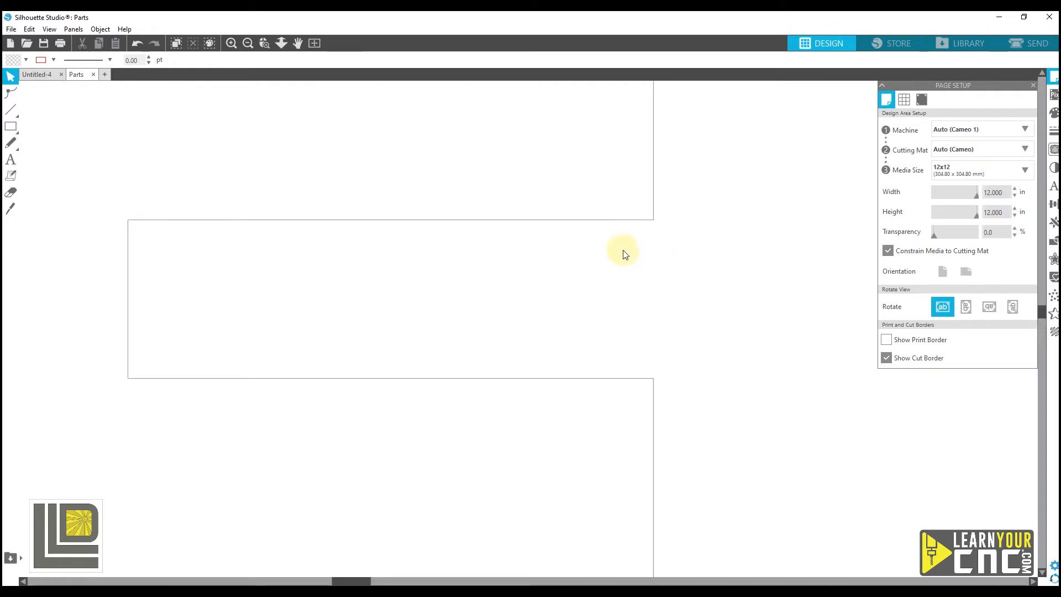
pyautogui.click(585, 224)
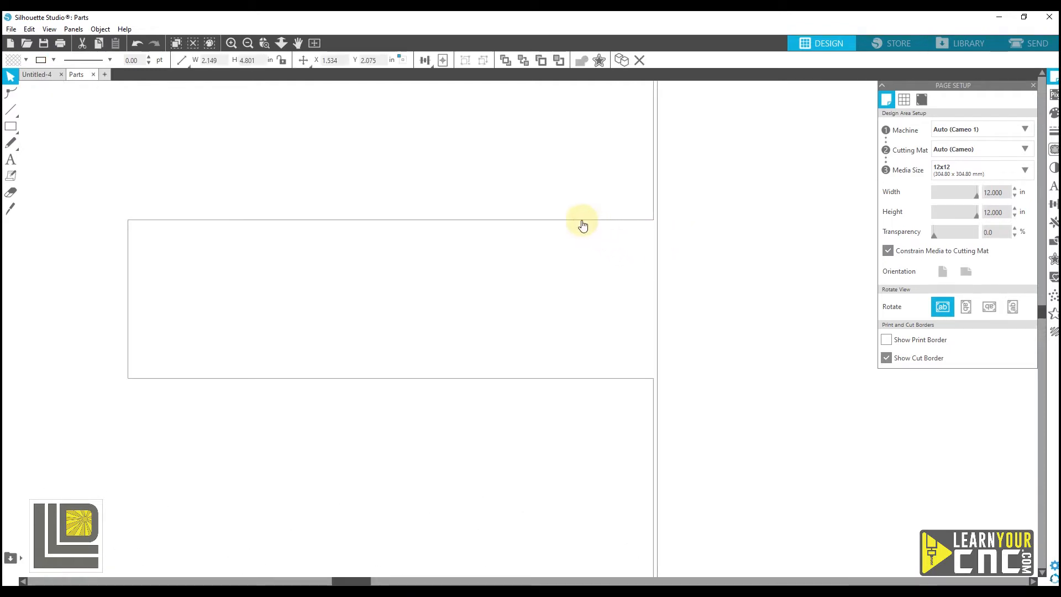
pyautogui.doubleClick(583, 225)
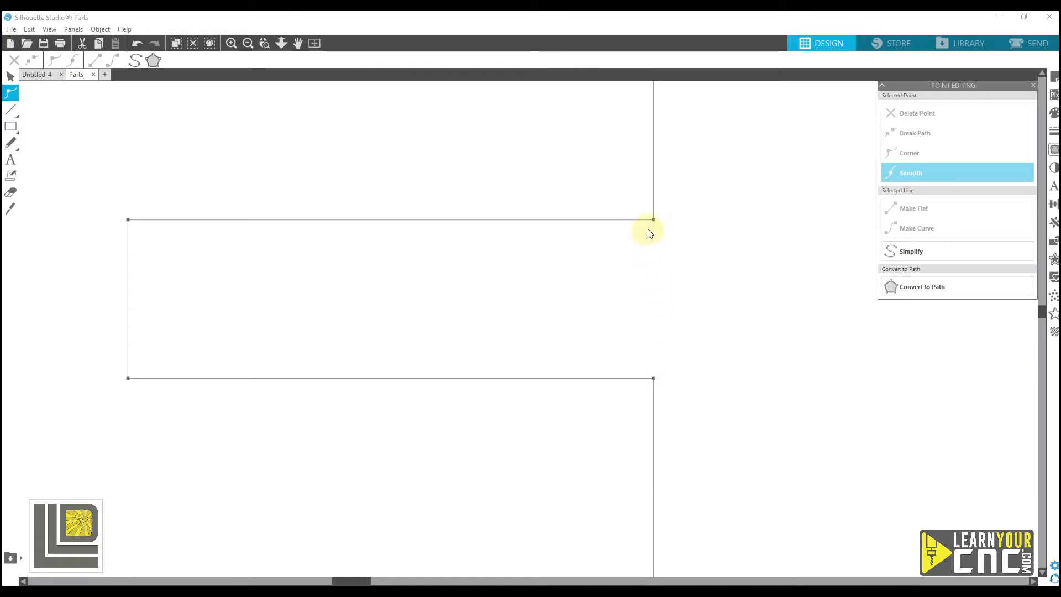
pyautogui.rightClick(654, 221)
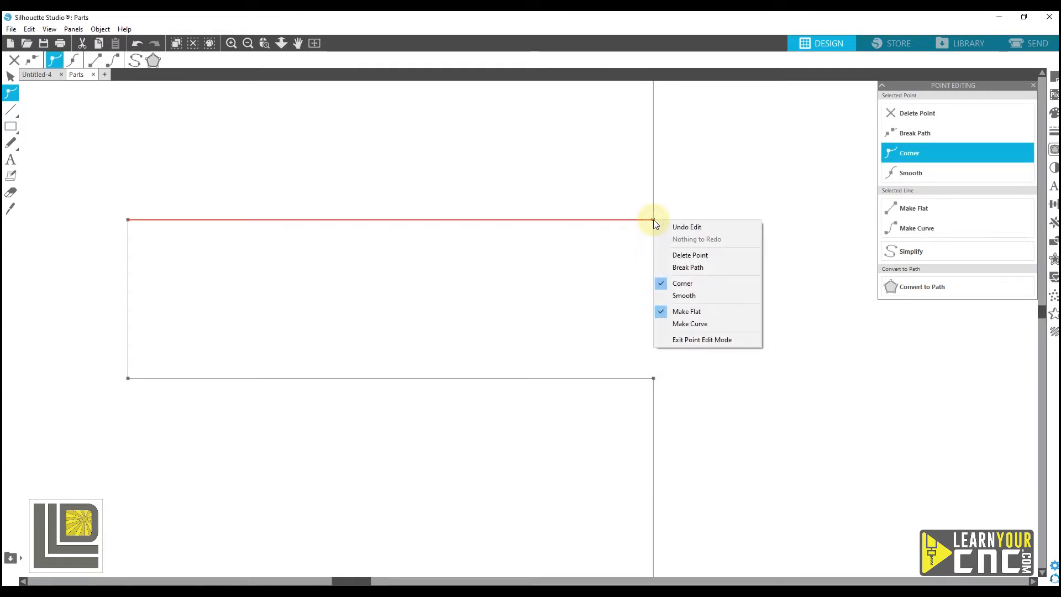
pyautogui.click(690, 267)
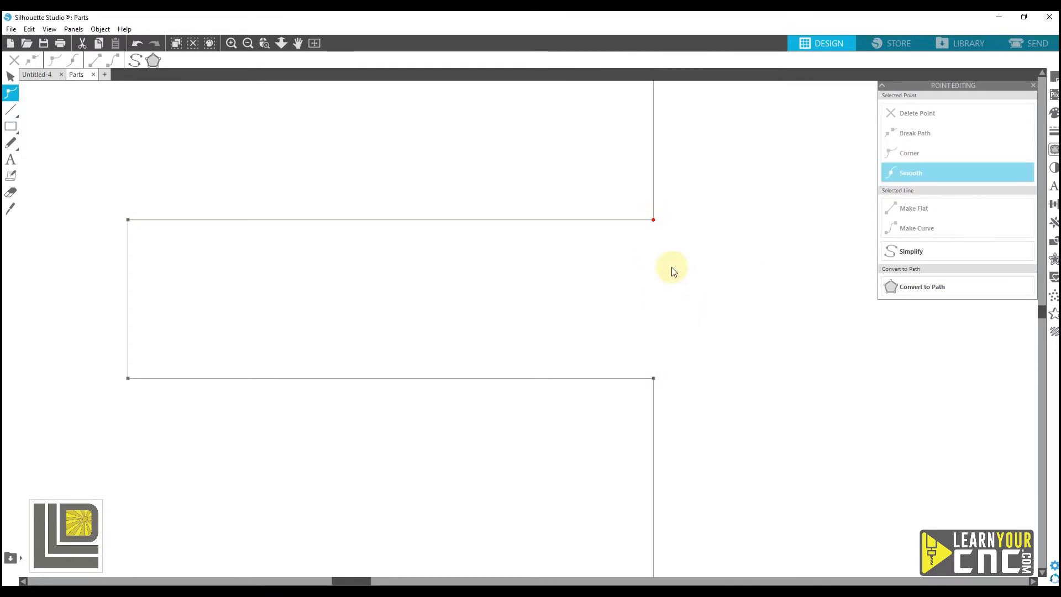
pyautogui.rightClick(655, 380)
pyautogui.click(688, 425)
pyautogui.click(680, 239)
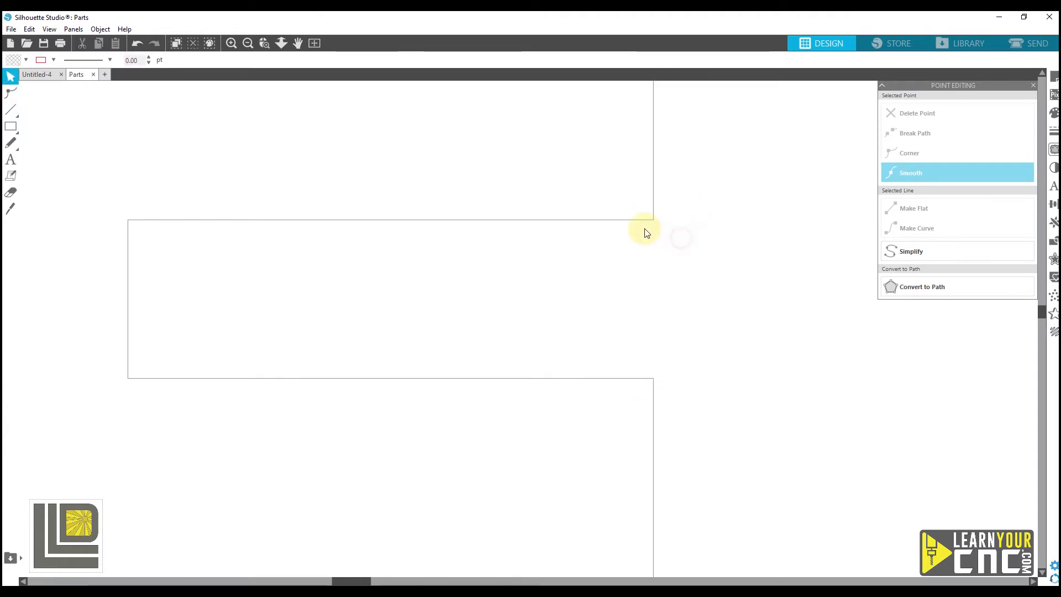
# Release the compound path of the tall part A so its notch outline becomes a separate object.
pyautogui.click(617, 220)
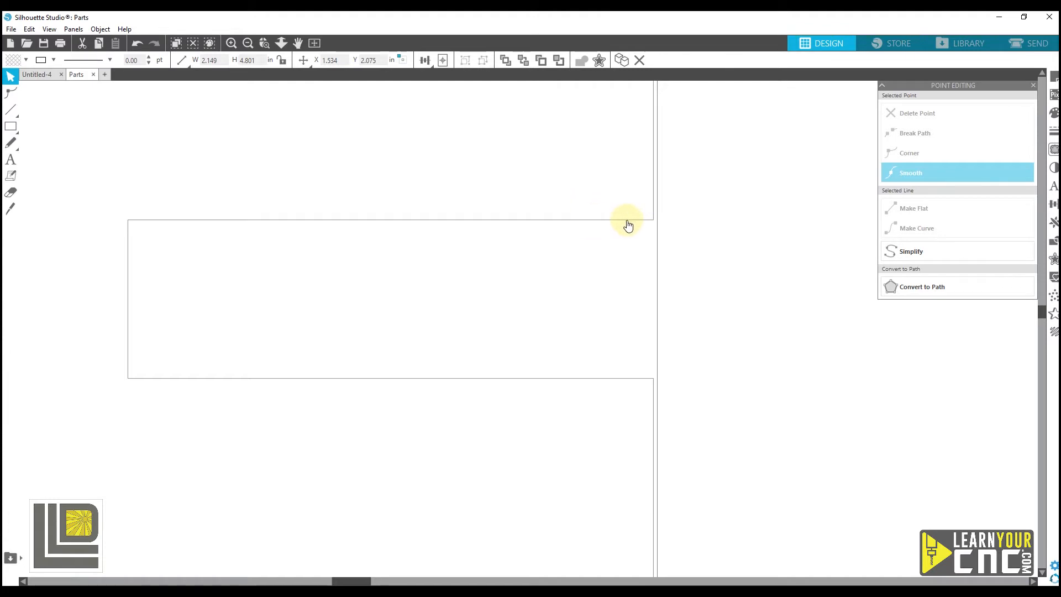
pyautogui.rightClick(568, 222)
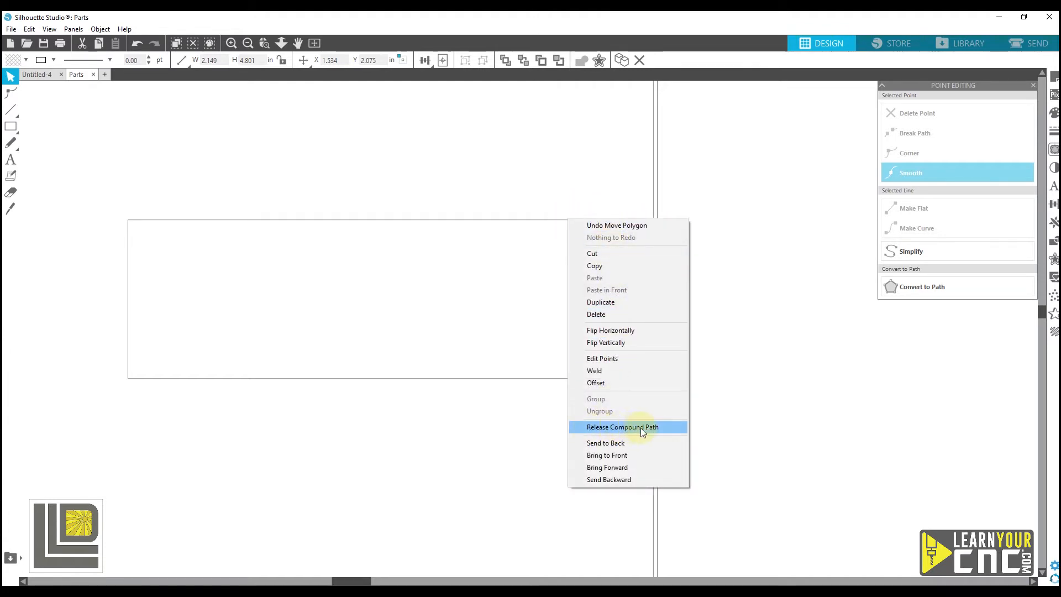
pyautogui.click(619, 427)
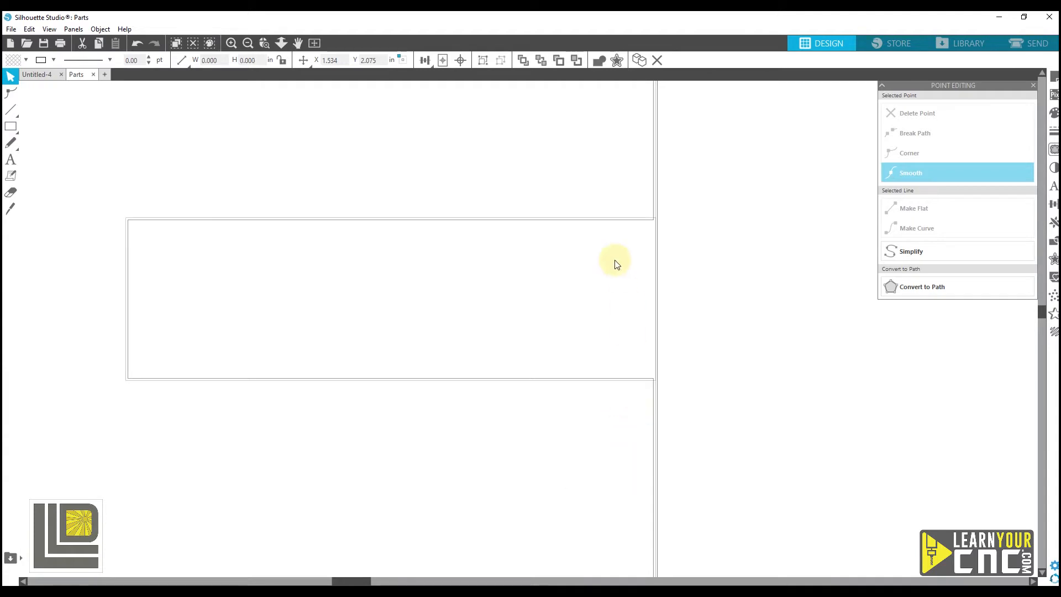
# Move the separated notch outline aside to test that it is detached, and undo the move.
pyautogui.click(607, 225)
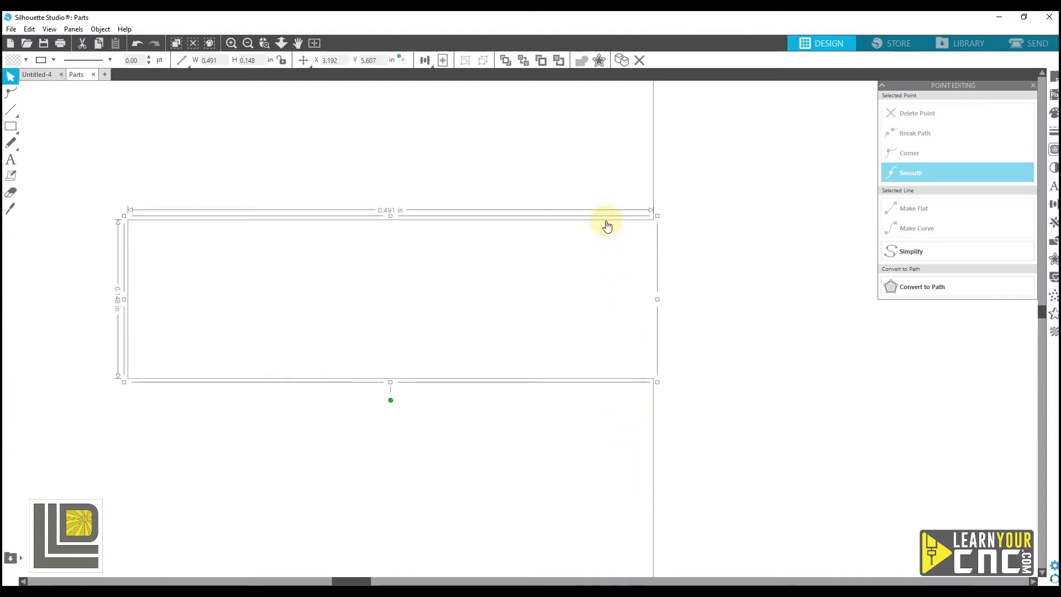
pyautogui.moveTo(607, 226); pyautogui.dragTo(461, 237)
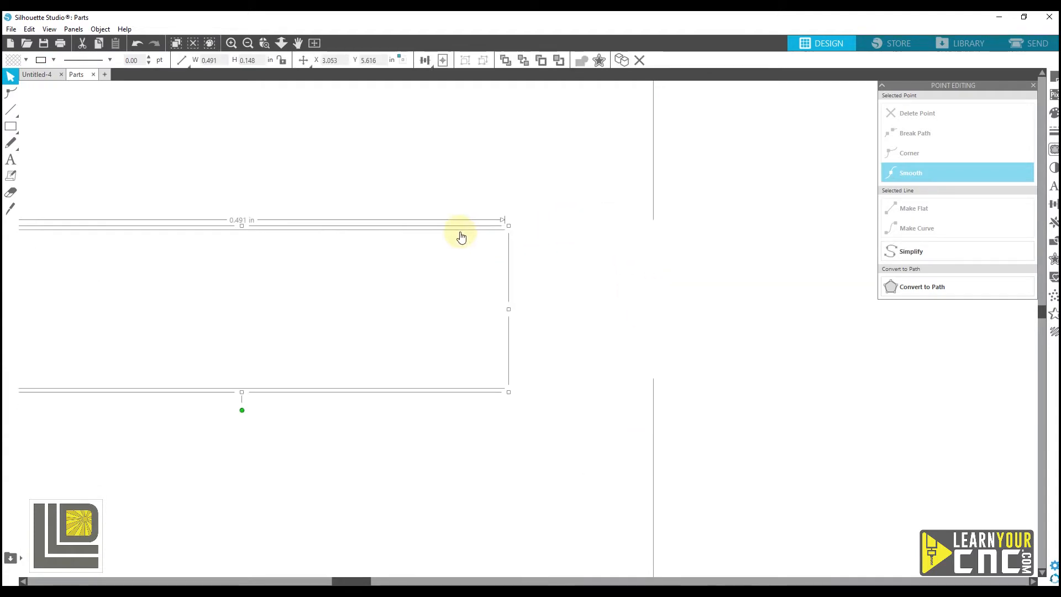
pyautogui.press('i')
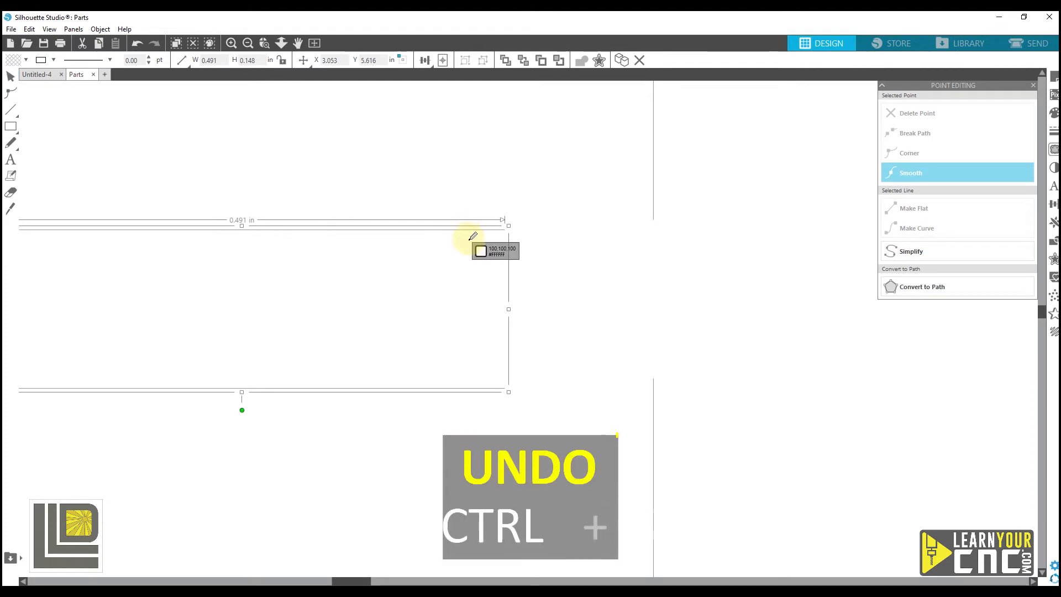
pyautogui.hotkey('ctrl', 'z')
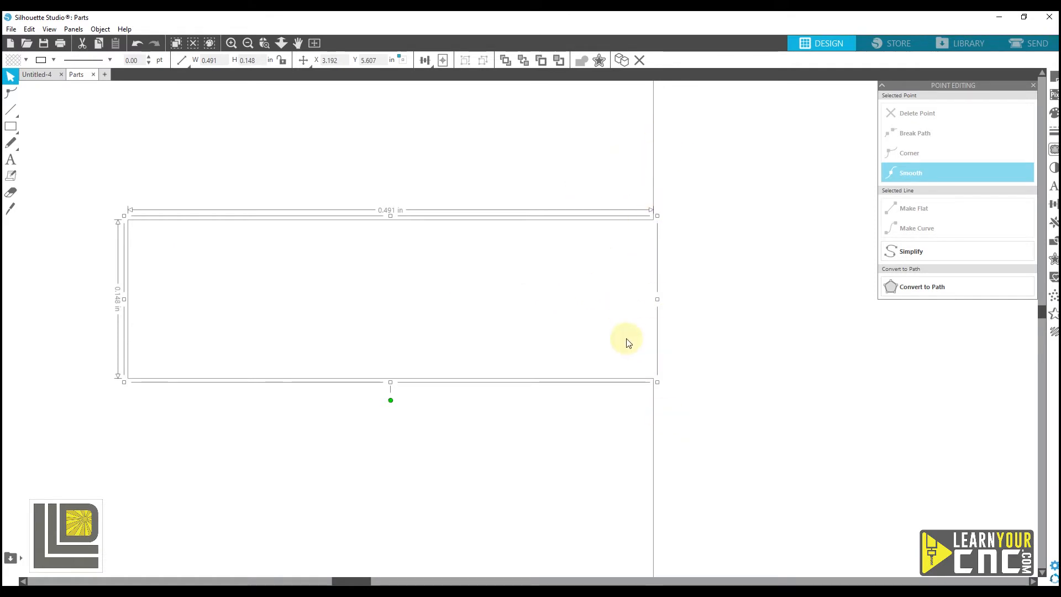
pyautogui.click(323, 258)
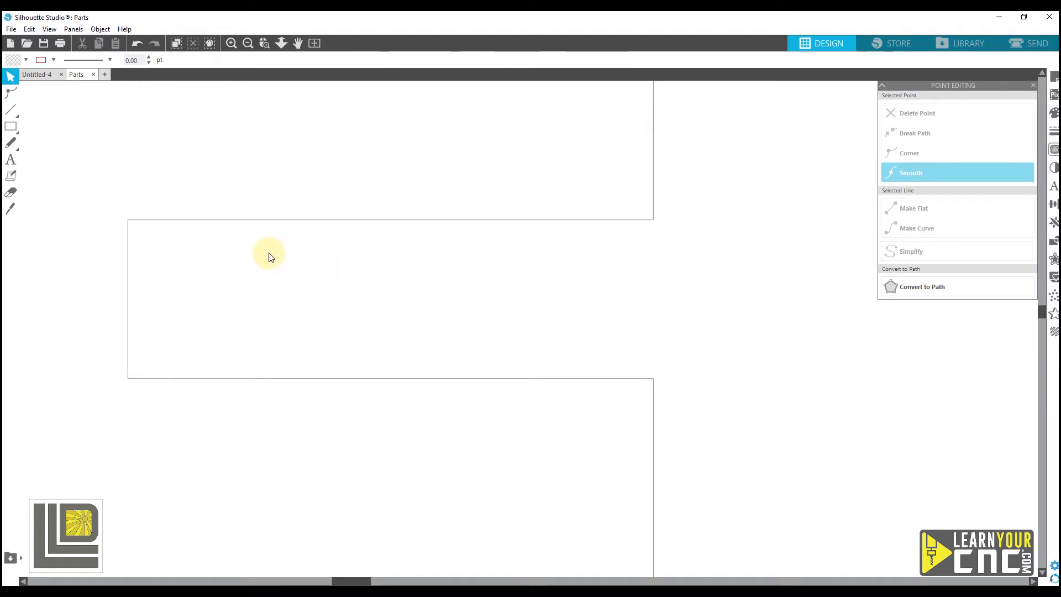
# Draw a rectangle about 0.543 in wide over the right-hand notch and set its height to 0.199 in.
pyautogui.click(11, 128)
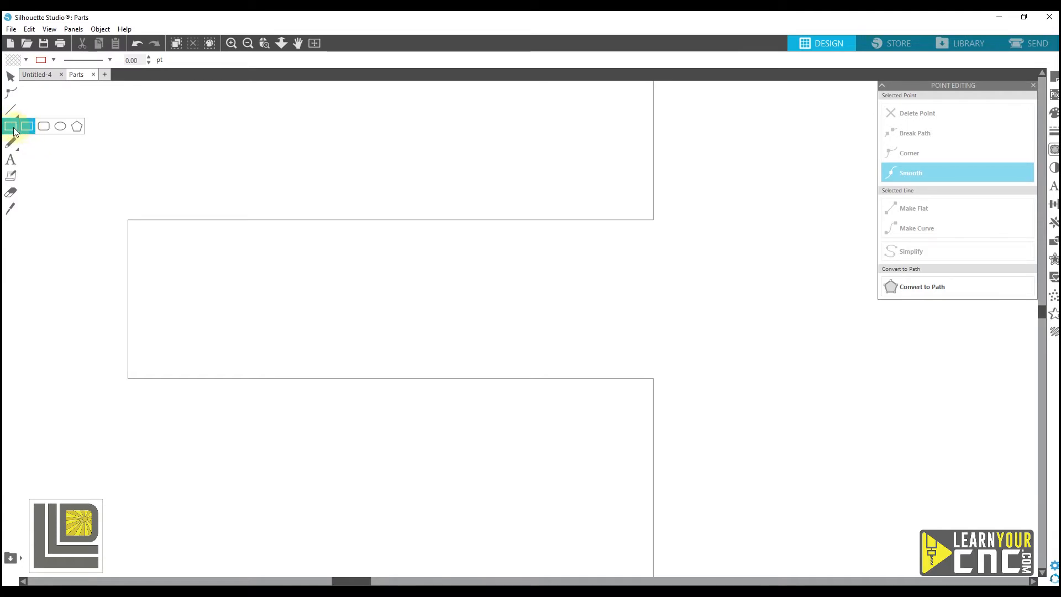
pyautogui.moveTo(127, 229)
pyautogui.mouseDown()
pyautogui.moveTo(331, 424)
pyautogui.moveTo(725, 398)
pyautogui.moveTo(632, 355)
pyautogui.moveTo(713, 405)
pyautogui.moveTo(426, 348)
pyautogui.moveTo(285, 357)
pyautogui.moveTo(717, 384)
pyautogui.moveTo(738, 407)
pyautogui.moveTo(691, 333)
pyautogui.moveTo(656, 212)
pyautogui.moveTo(654, 370)
pyautogui.moveTo(699, 396)
pyautogui.mouseUp()
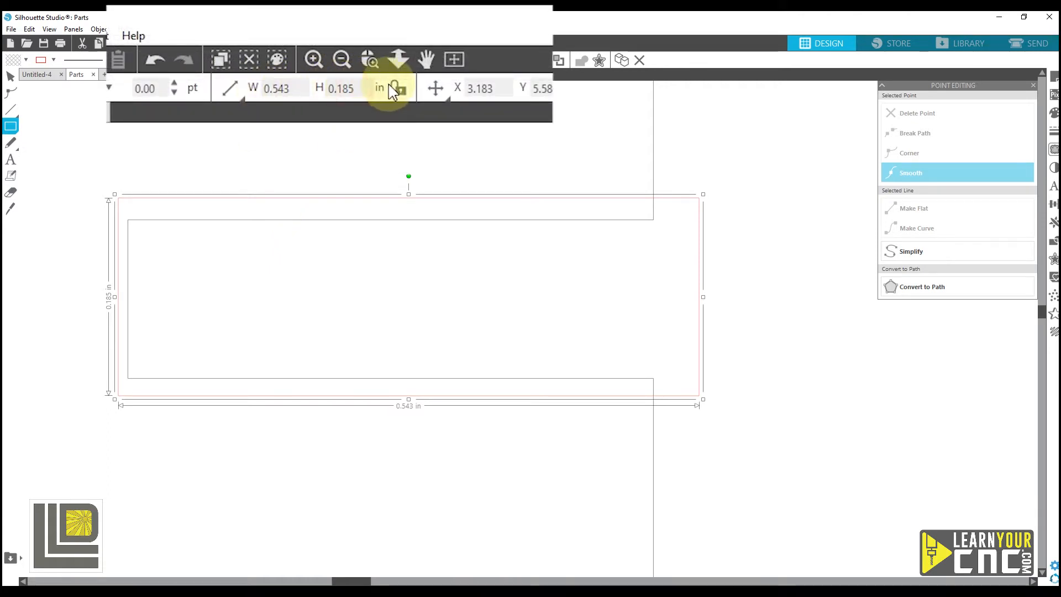
pyautogui.click(448, 101)
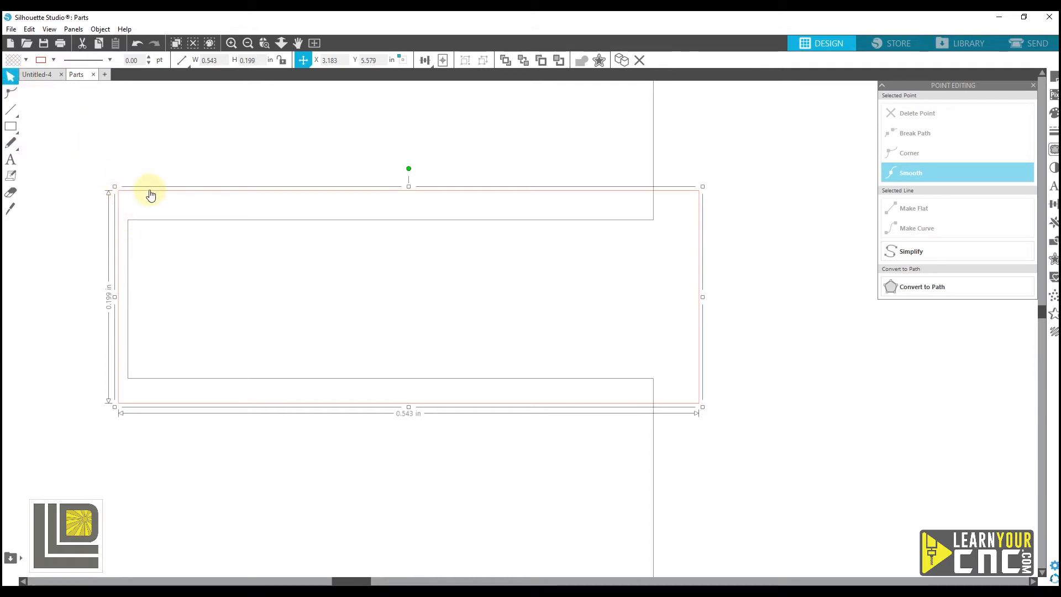
# Snap the rectangle to the notch's inner end, centre it vertically on the notch, and check the Enable Smart Snapping setting.
pyautogui.moveTo(149, 193)
pyautogui.mouseDown()
pyautogui.moveTo(168, 217)
pyautogui.moveTo(208, 208)
pyautogui.moveTo(209, 171)
pyautogui.moveTo(209, 192)
pyautogui.mouseUp()
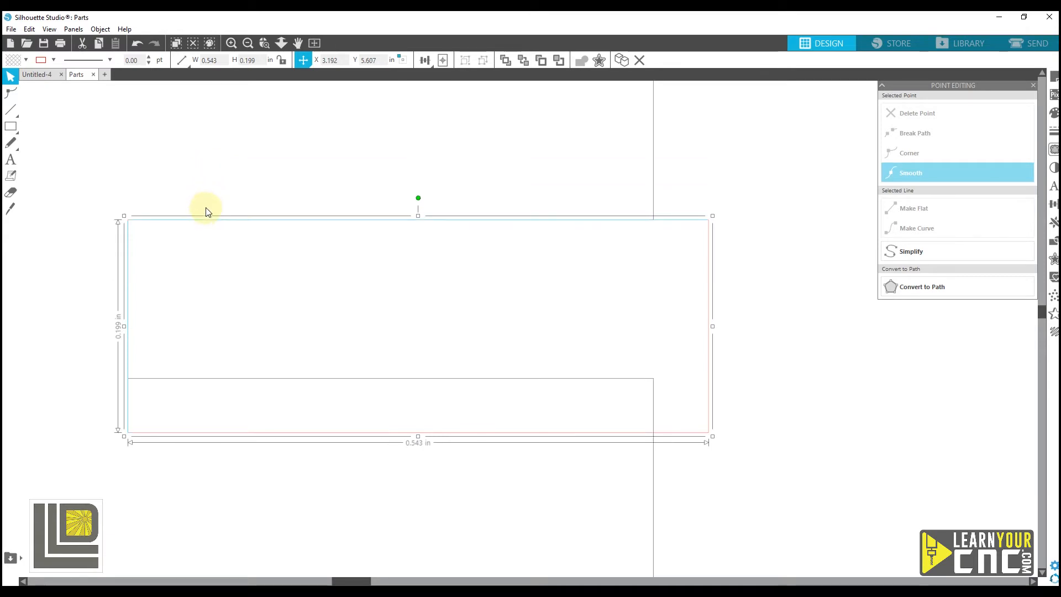
pyautogui.press('Up')
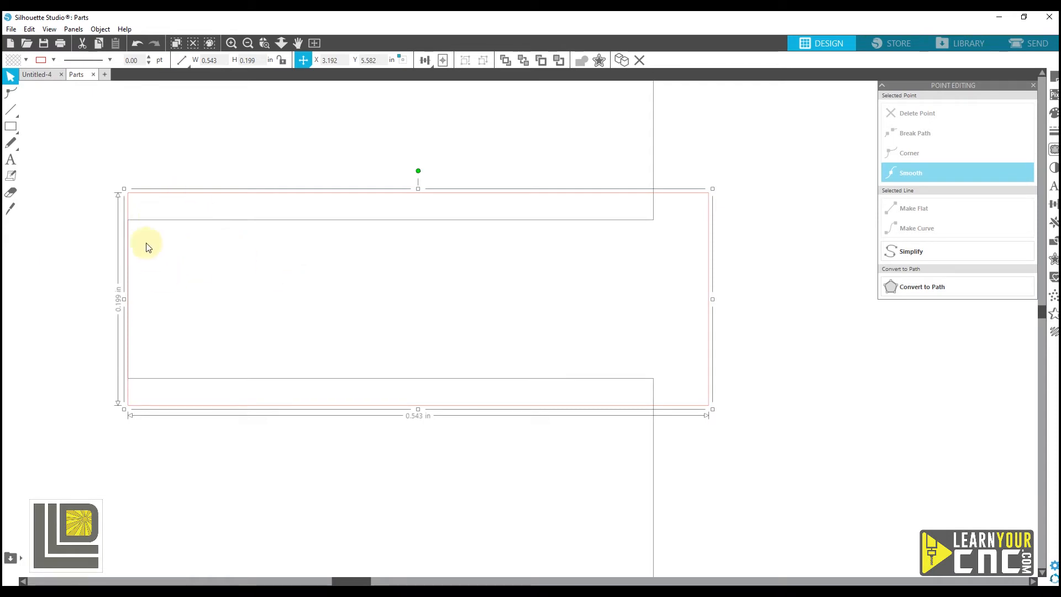
pyautogui.click(164, 196)
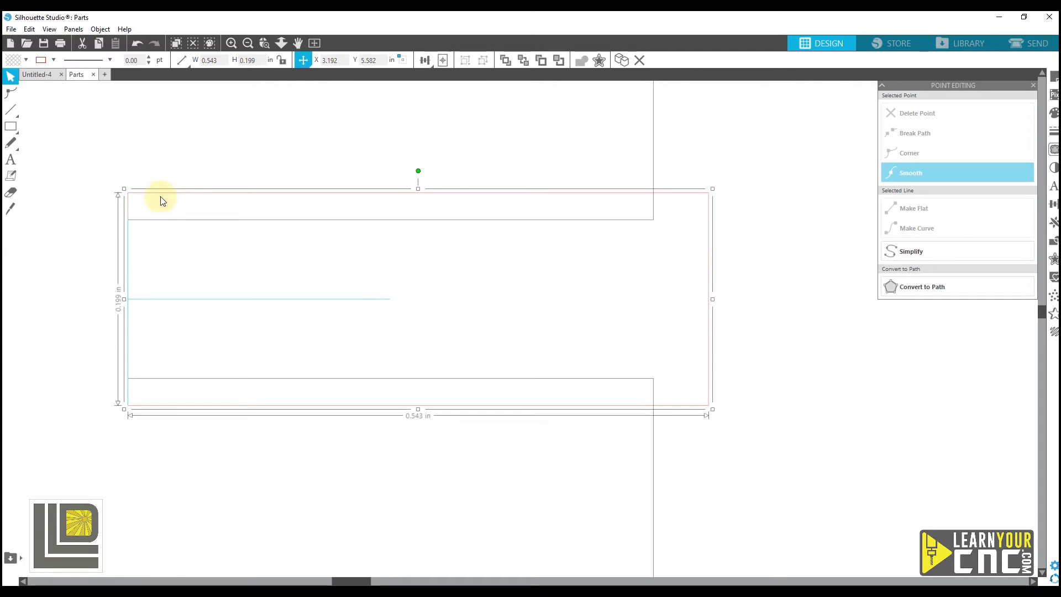
pyautogui.moveTo(161, 197); pyautogui.dragTo(161, 199)
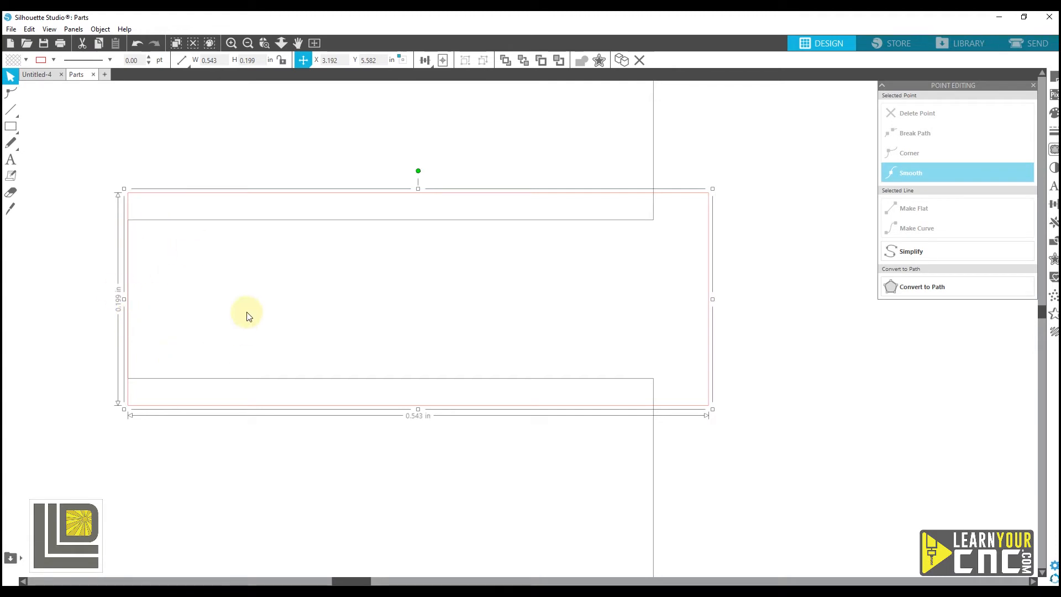
pyautogui.click(49, 29)
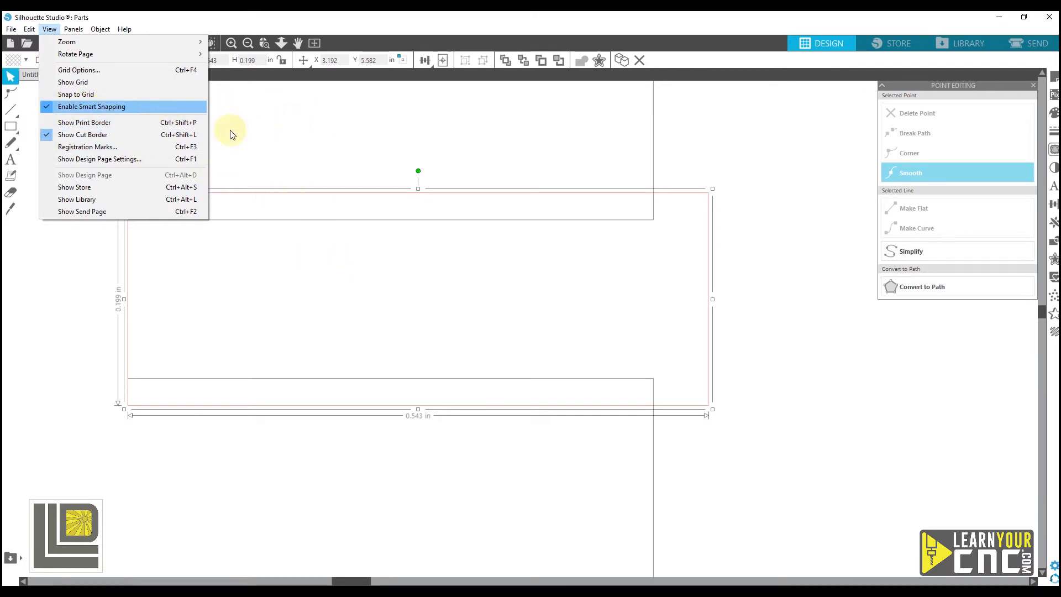
pyautogui.click(319, 262)
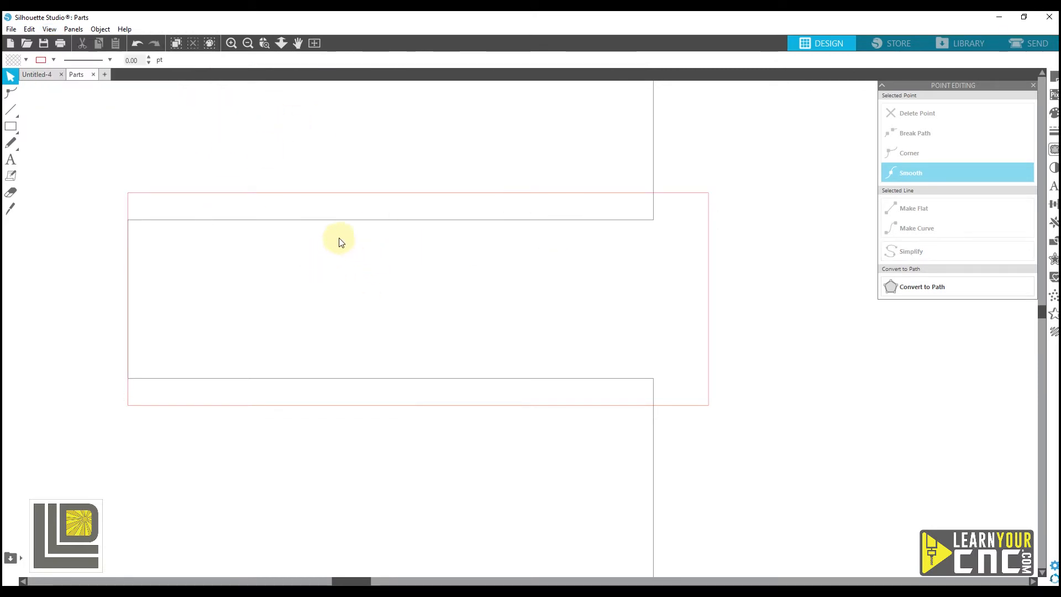
# Delete the old right-hand notch outline and close the gap in the part's edge by joining its two open endpoints.
pyautogui.click(315, 224)
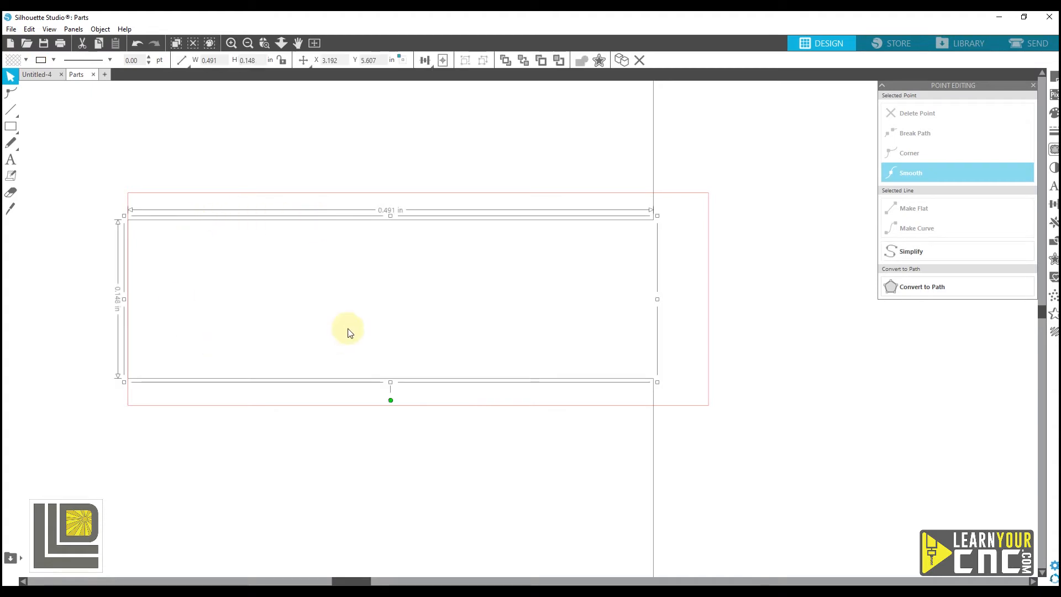
pyautogui.press('Delete')
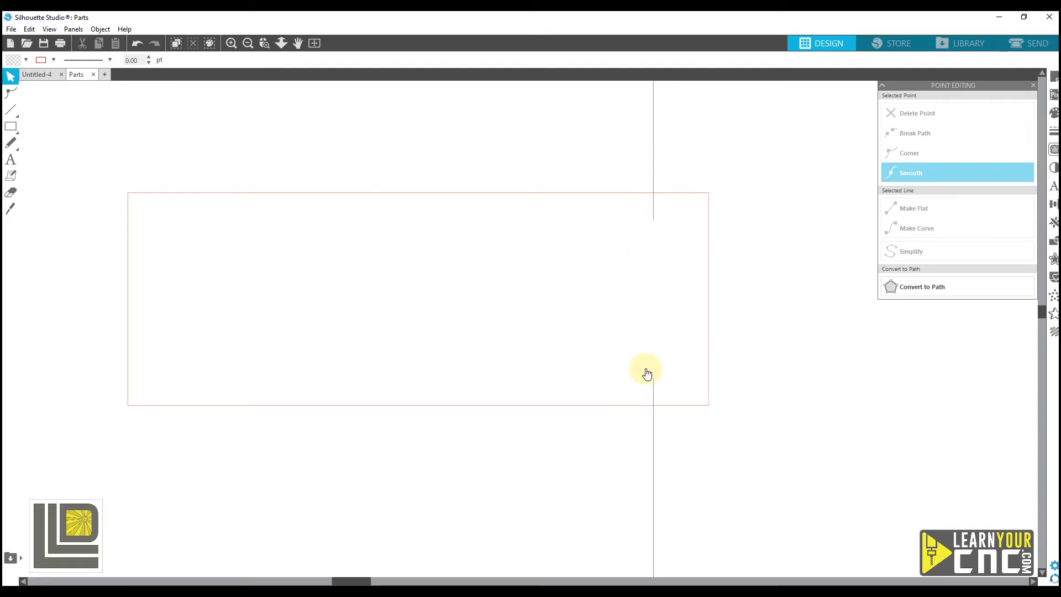
pyautogui.moveTo(653, 205); pyautogui.dragTo(655, 205)
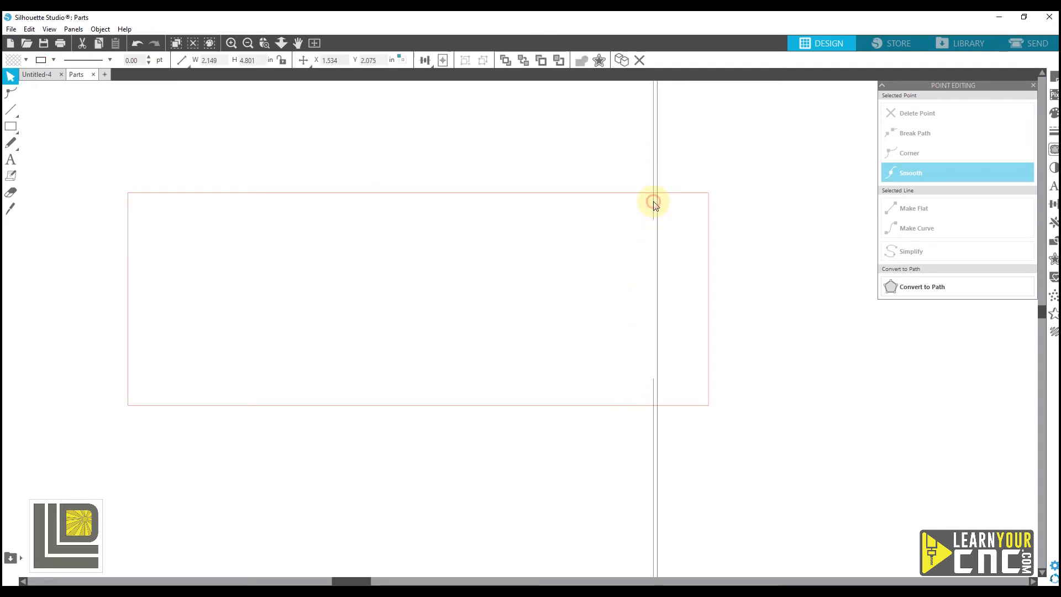
pyautogui.doubleClick(653, 203)
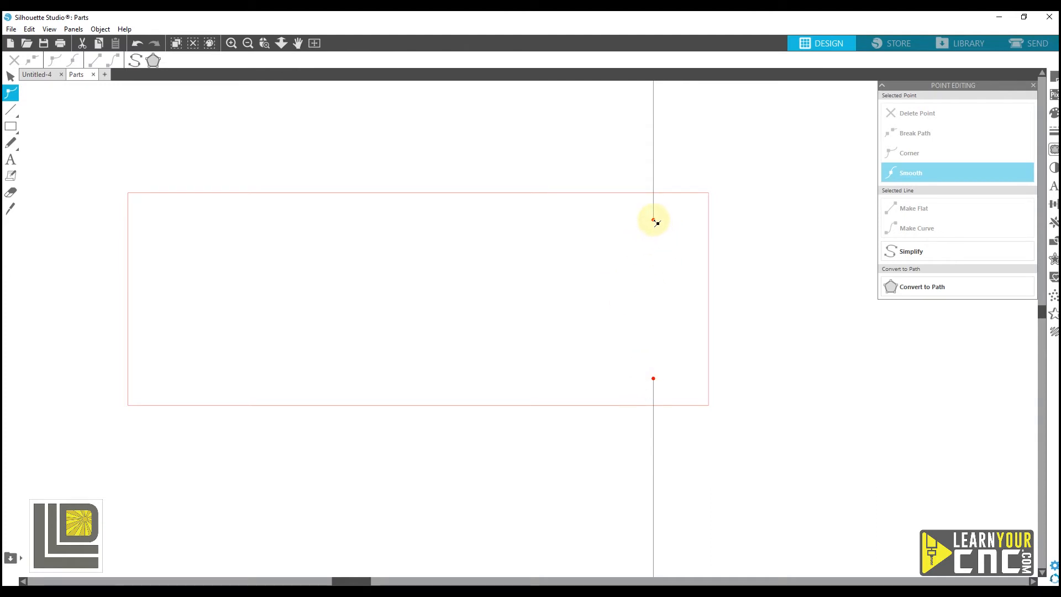
pyautogui.moveTo(653, 220); pyautogui.dragTo(654, 379)
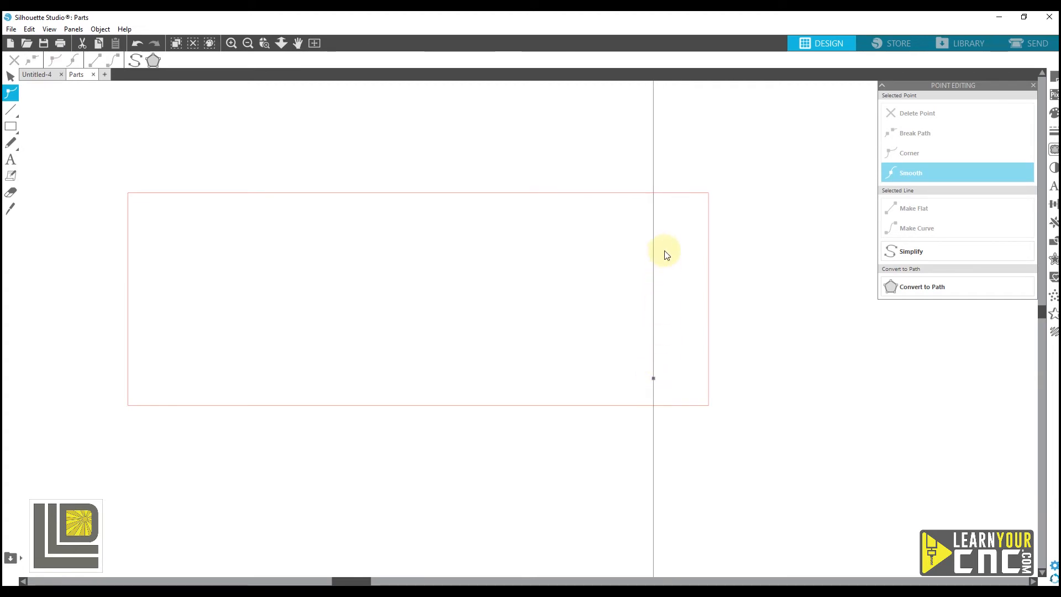
pyautogui.click(668, 231)
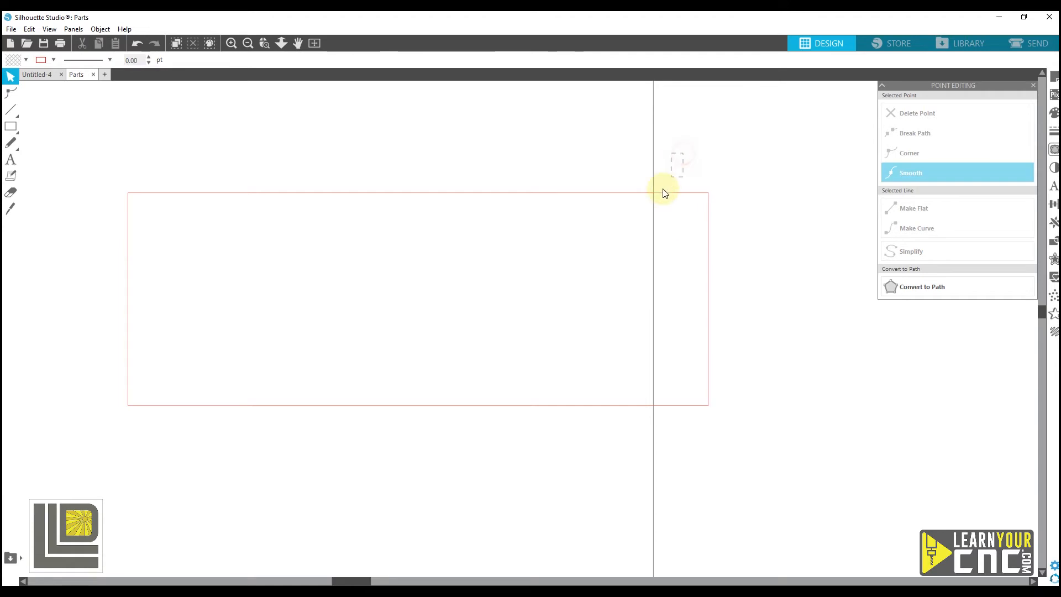
# Subtract the 0.199 in rectangle from the part to cut the new right-hand notch.
pyautogui.moveTo(663, 192); pyautogui.dragTo(624, 232)
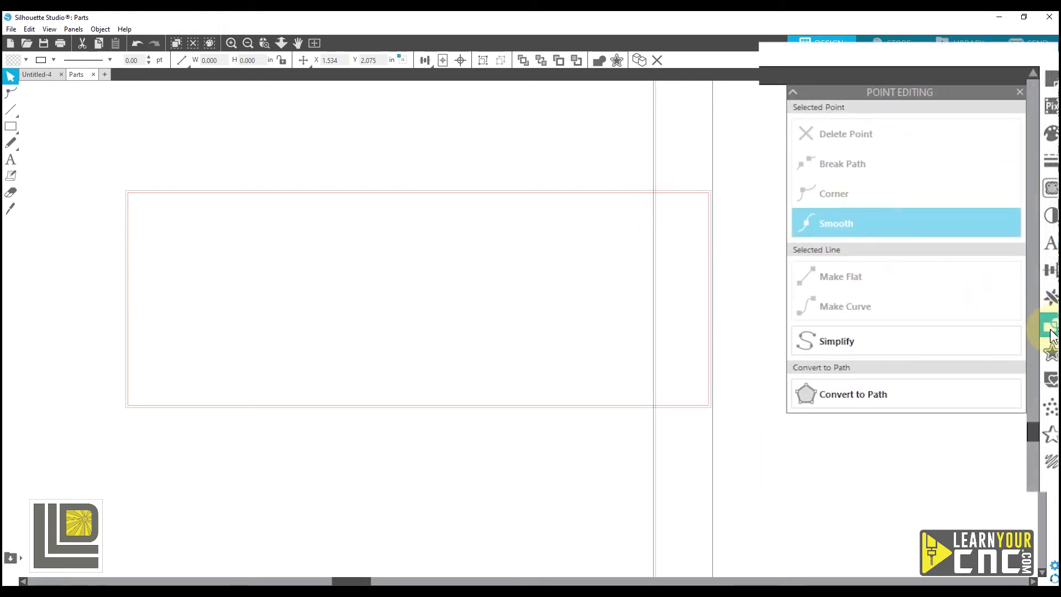
pyautogui.click(1049, 330)
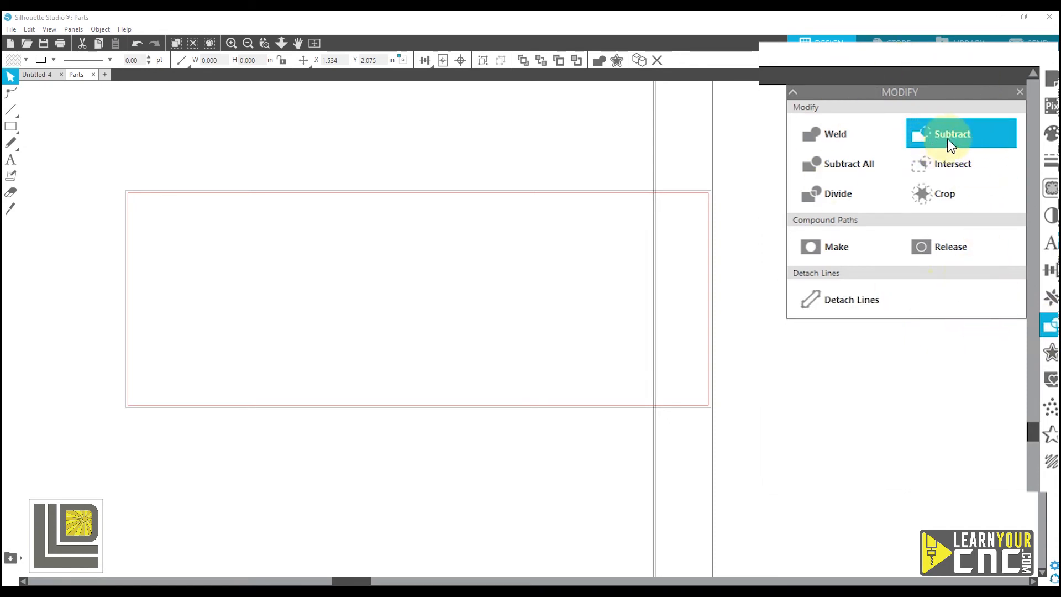
pyautogui.click(975, 115)
pyautogui.click(702, 191)
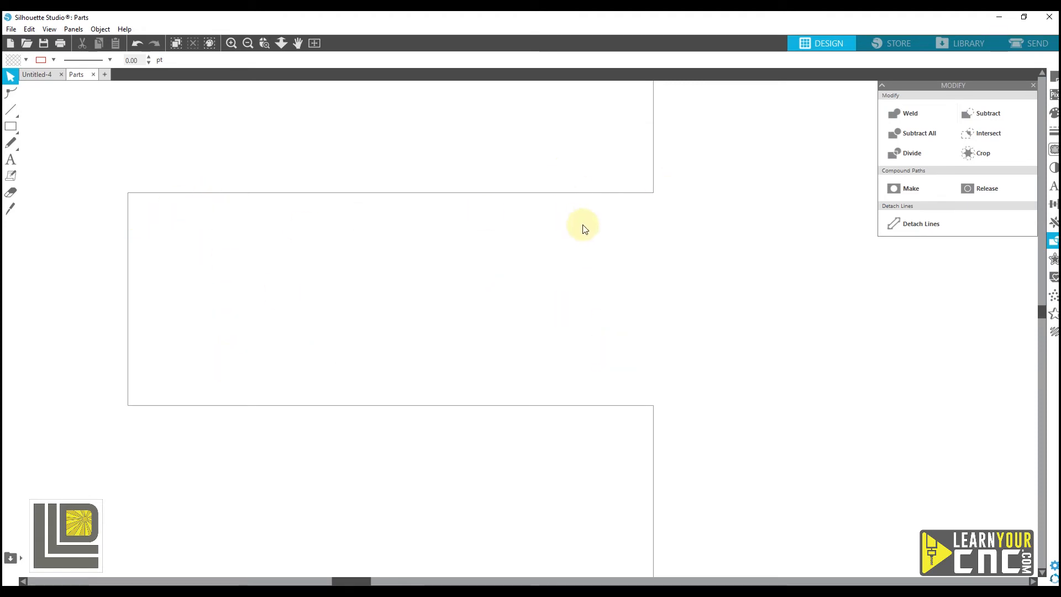
# Draw a rectangle about 0.596 in wide over the left-hand notch, set its height to 0.199 in, and roughly centre it on the notch.
pyautogui.scroll(-1, 651, 266)
pyautogui.scroll(-5, 699, 306)
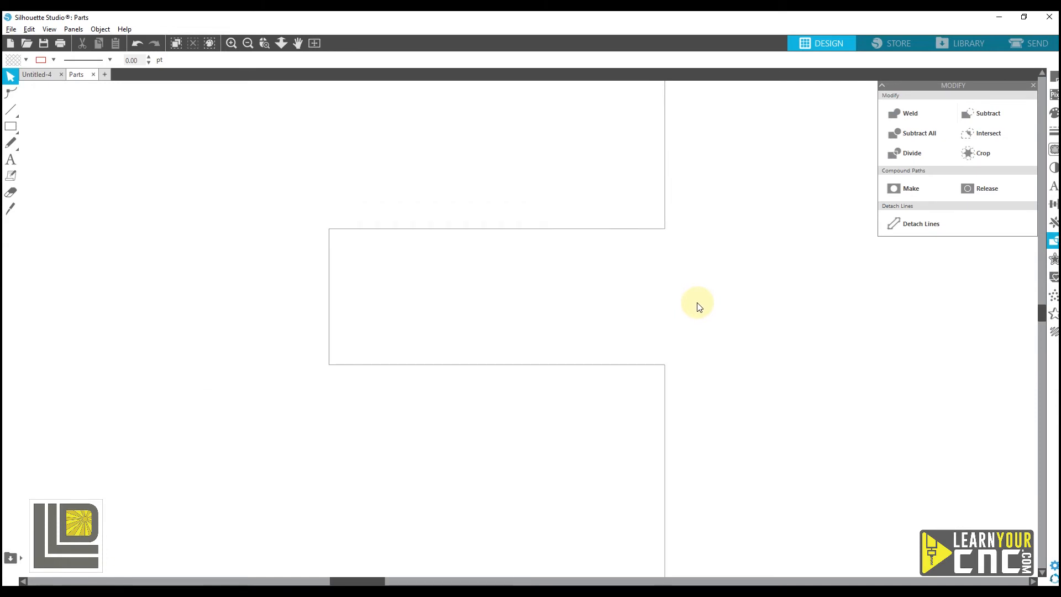
pyautogui.scroll(5, 442, 301)
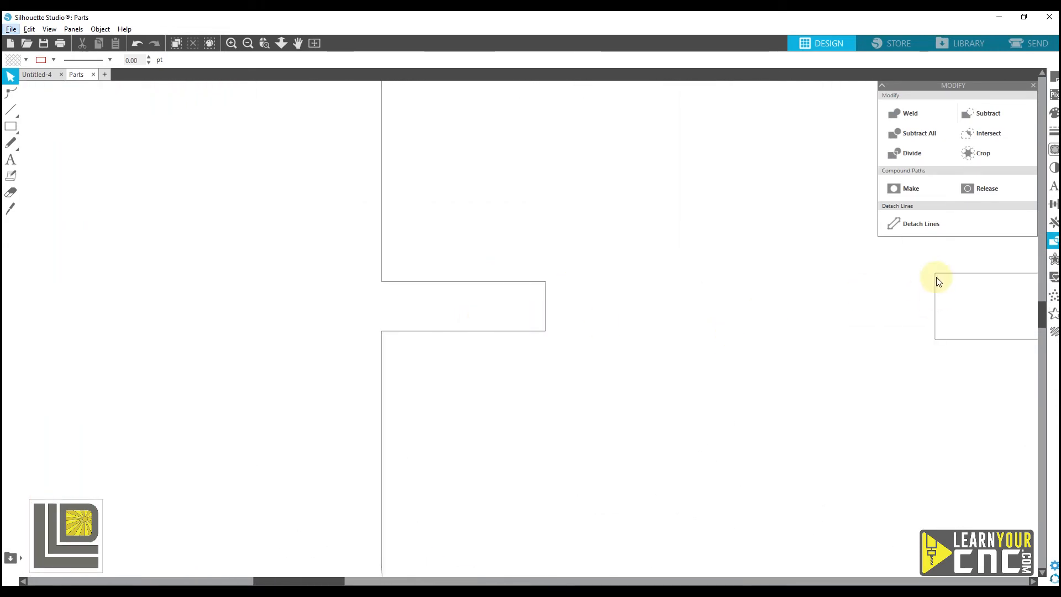
pyautogui.scroll(2, 480, 301)
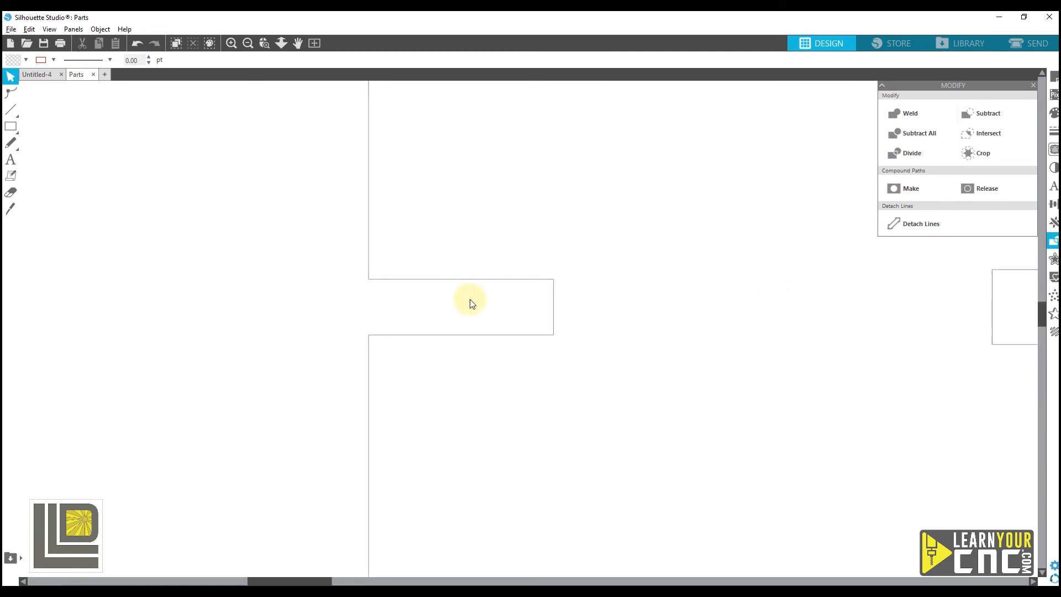
pyautogui.scroll(1, 415, 299)
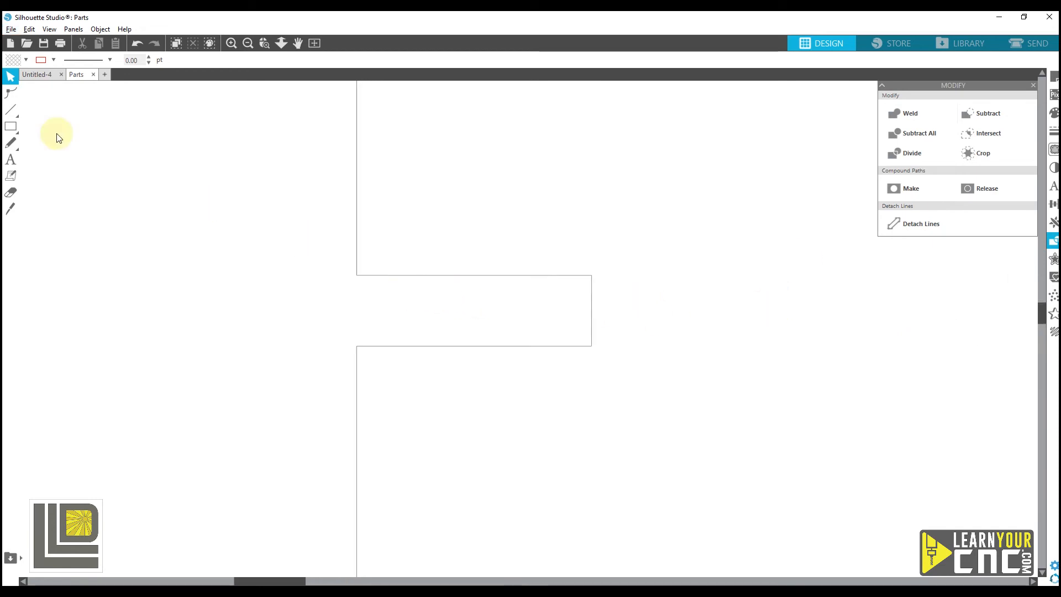
pyautogui.click(8, 131)
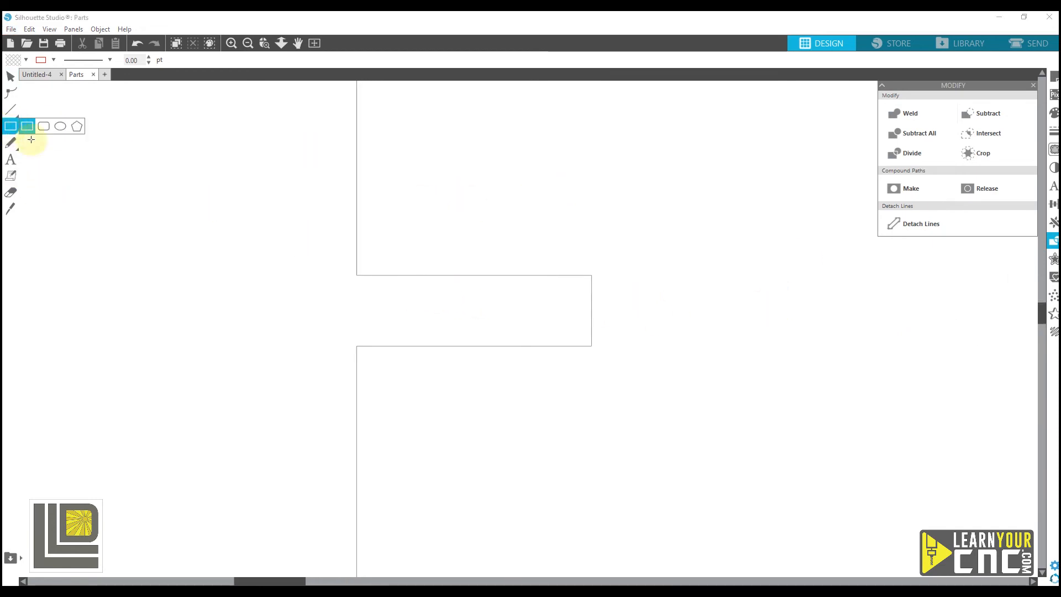
pyautogui.moveTo(603, 245)
pyautogui.mouseDown()
pyautogui.moveTo(577, 274)
pyautogui.moveTo(390, 349)
pyautogui.moveTo(318, 364)
pyautogui.mouseUp()
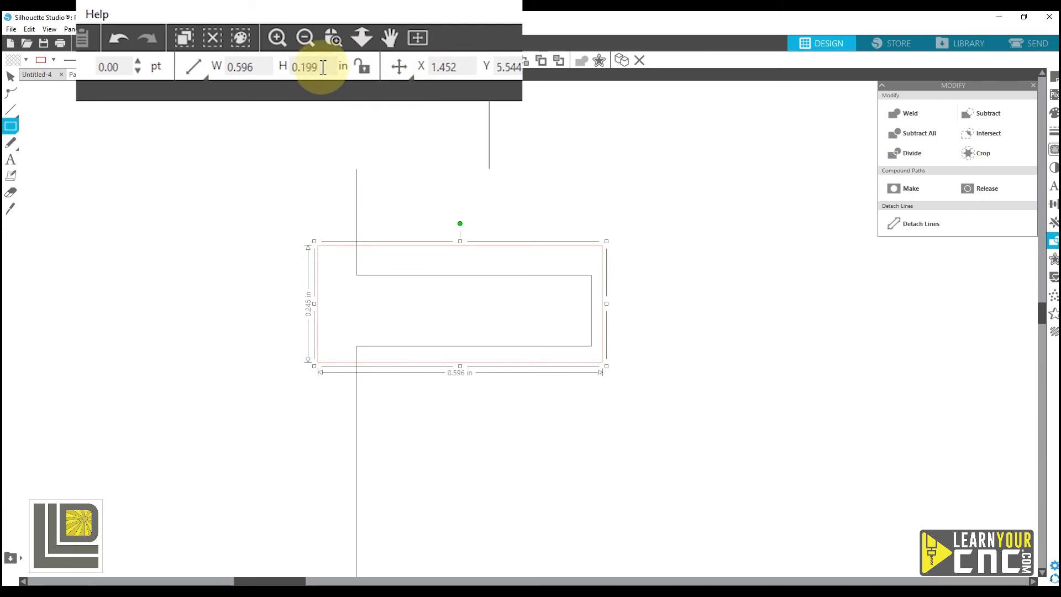
pyautogui.press('Return')
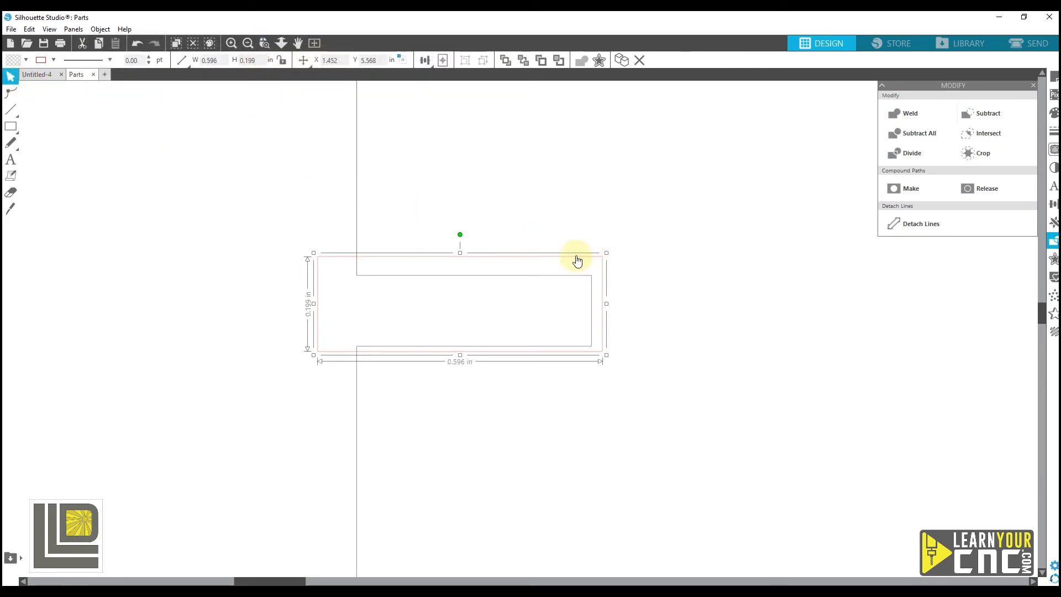
pyautogui.moveTo(577, 257)
pyautogui.mouseDown()
pyautogui.moveTo(540, 273)
pyautogui.moveTo(545, 257)
pyautogui.moveTo(568, 253)
pyautogui.moveTo(527, 271)
pyautogui.moveTo(543, 273)
pyautogui.moveTo(571, 240)
pyautogui.moveTo(536, 279)
pyautogui.moveTo(582, 272)
pyautogui.moveTo(575, 265)
pyautogui.mouseUp()
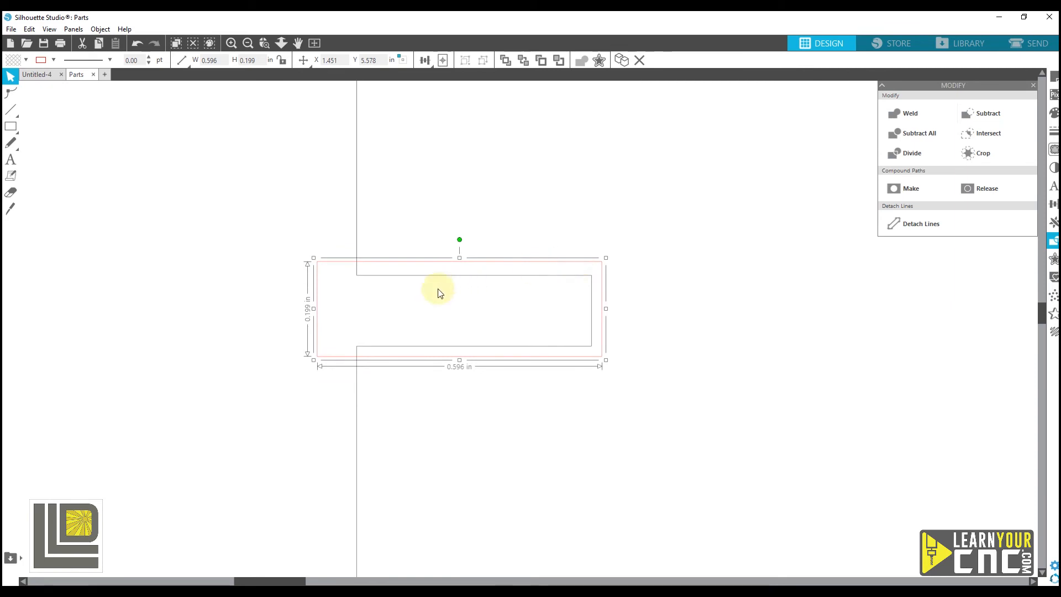
# Break the part's path at both corner points of the left-hand notch's open end.
pyautogui.click(392, 276)
pyautogui.doubleClick(387, 277)
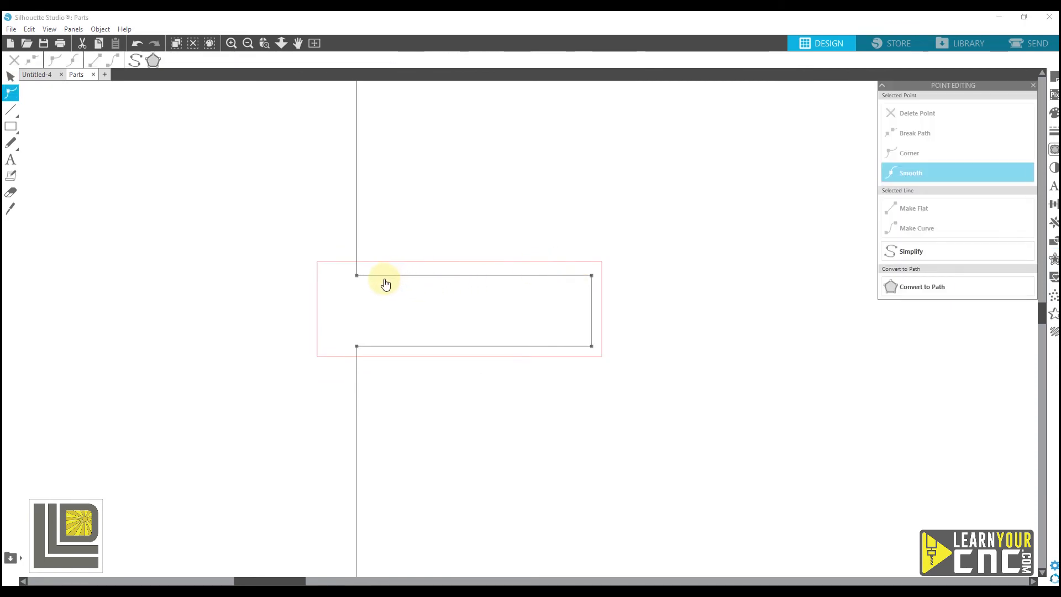
pyautogui.rightClick(357, 276)
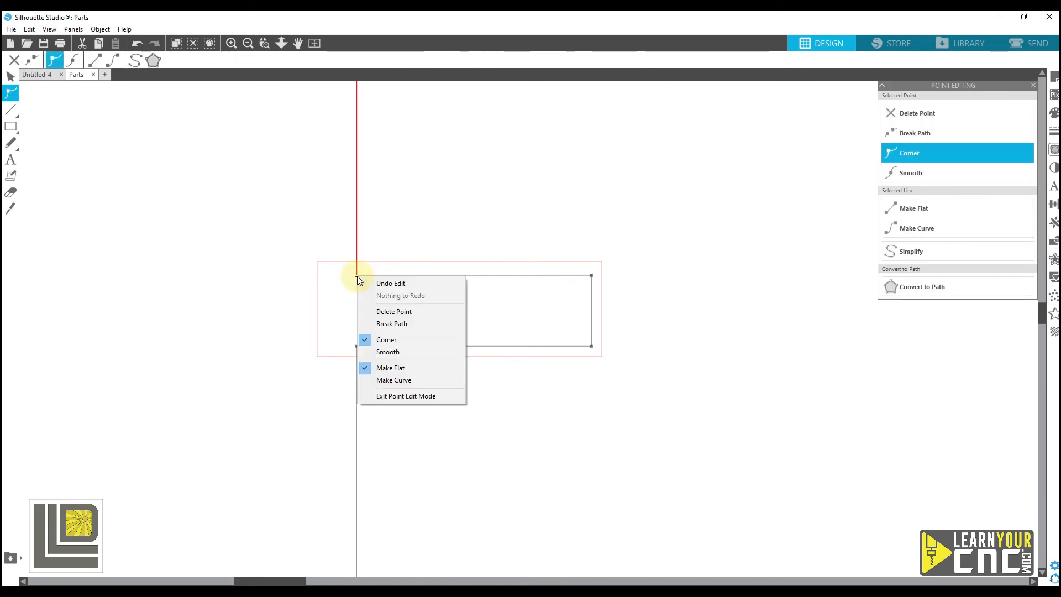
pyautogui.click(389, 325)
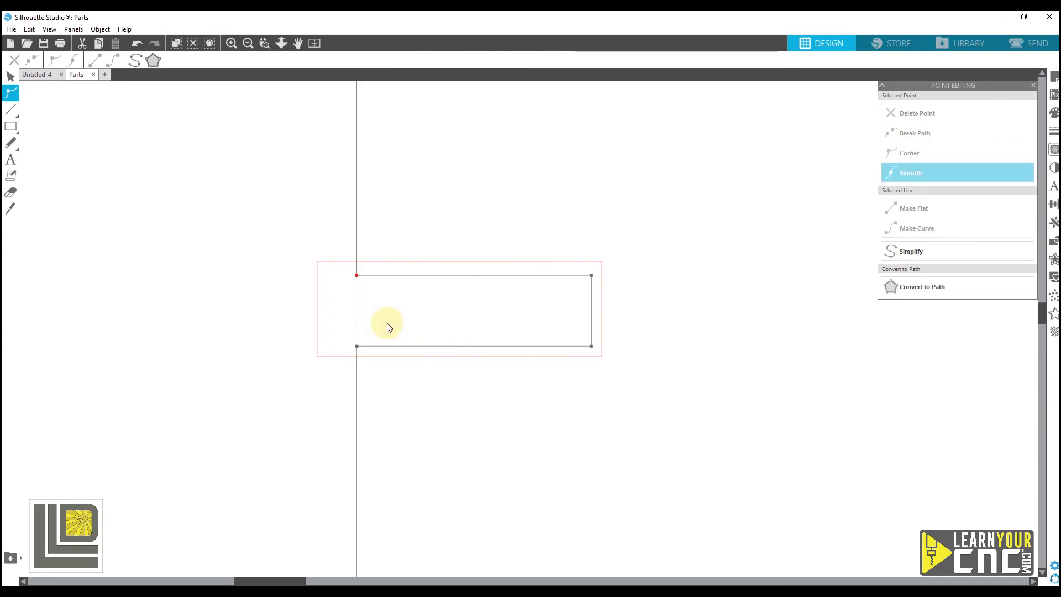
pyautogui.rightClick(357, 346)
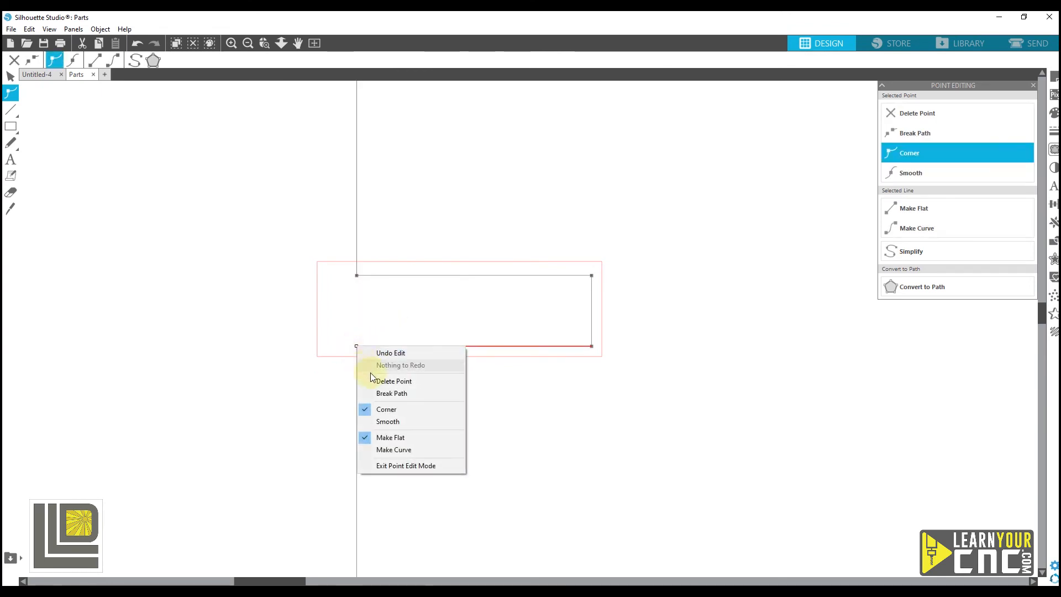
pyautogui.click(393, 394)
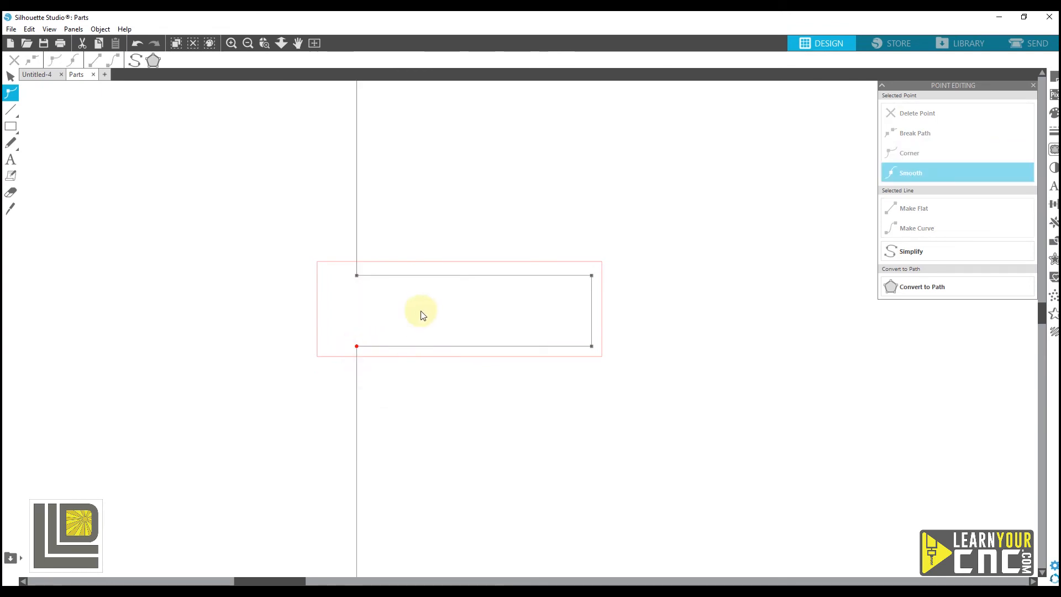
pyautogui.click(409, 297)
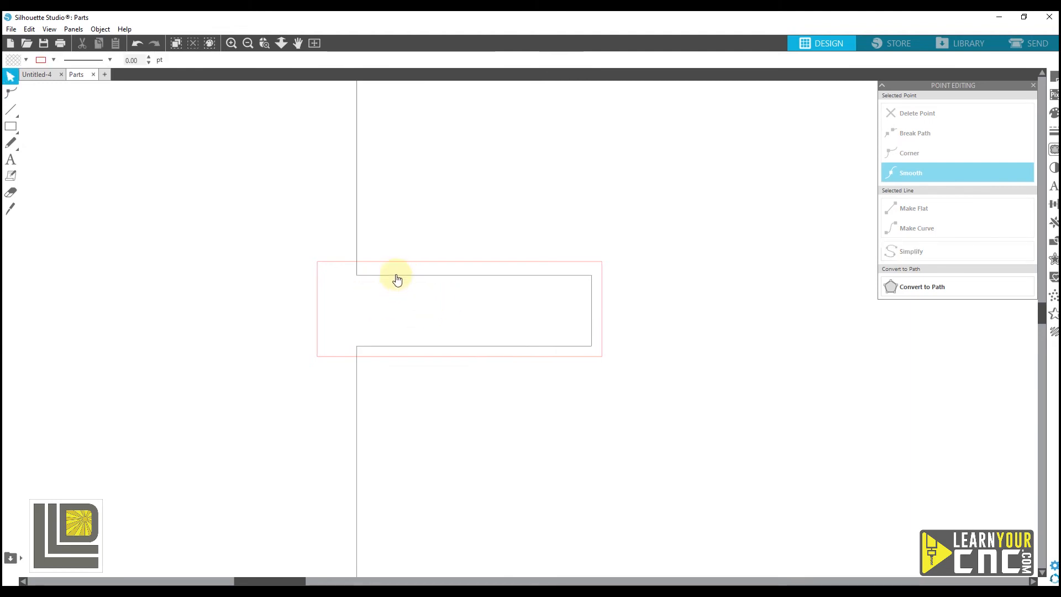
# Release the part's compound path so the left-hand notch outline becomes a separate object.
pyautogui.rightClick(396, 274)
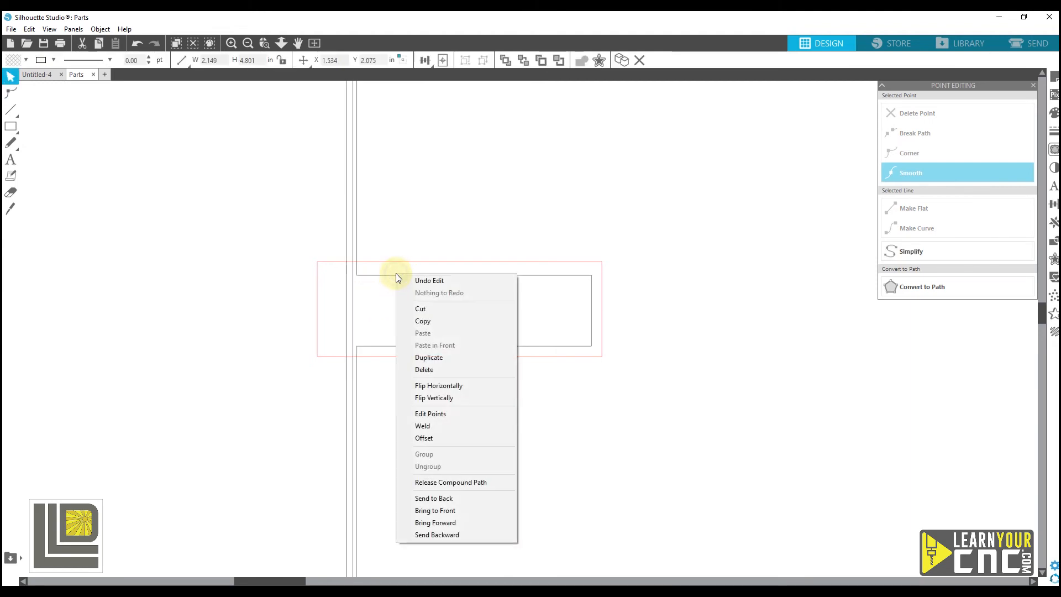
pyautogui.click(436, 483)
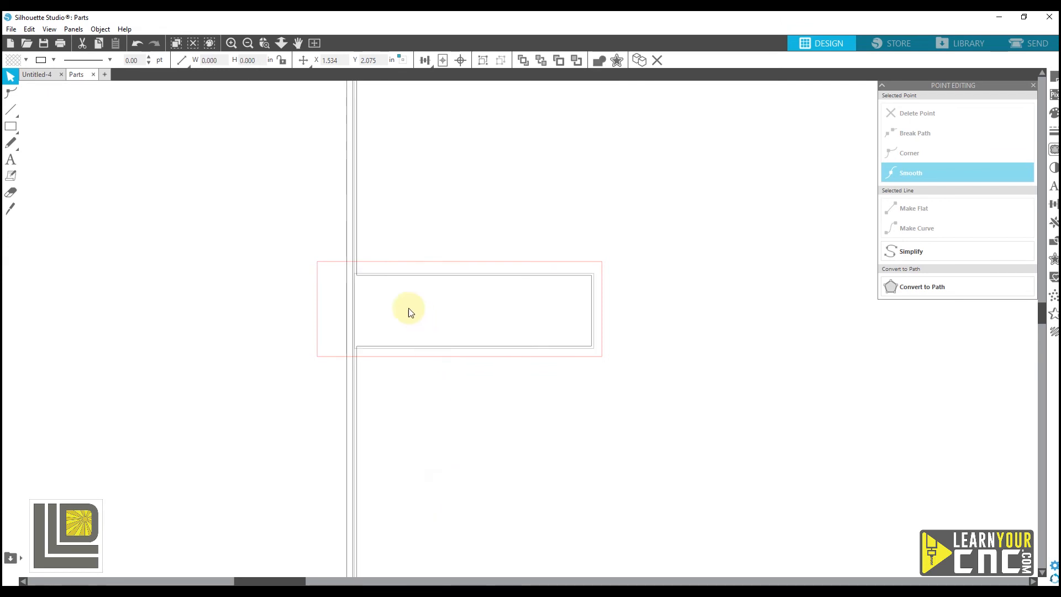
pyautogui.click(407, 300)
pyautogui.click(408, 275)
pyautogui.click(407, 302)
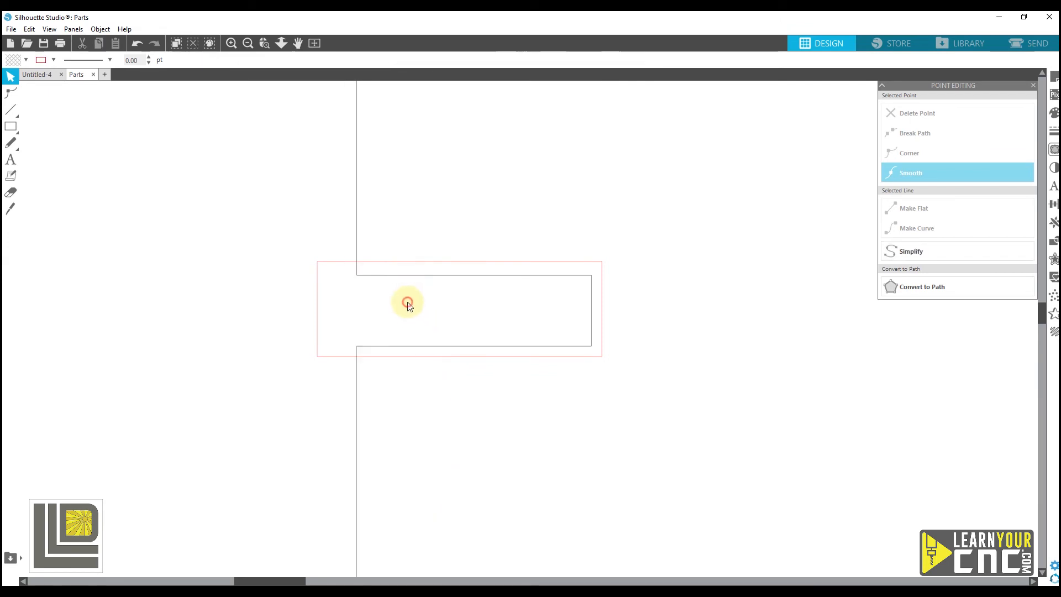
# Align the rectangle with the left-hand notch's inner end, centred vertically, and delete the old notch outline.
pyautogui.click(467, 261)
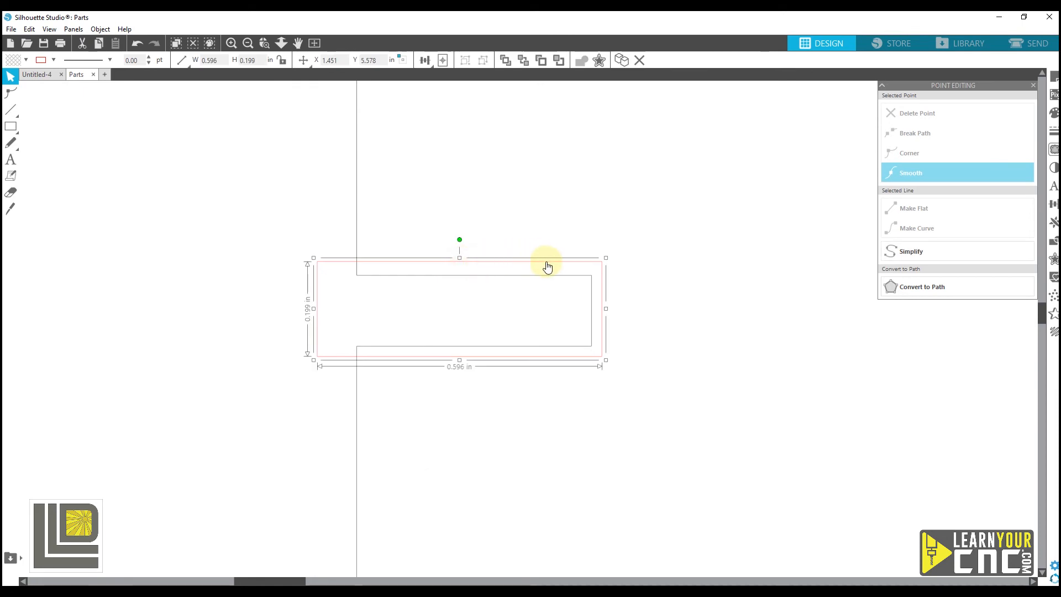
pyautogui.moveTo(551, 267)
pyautogui.mouseDown()
pyautogui.moveTo(539, 254)
pyautogui.moveTo(541, 269)
pyautogui.mouseUp()
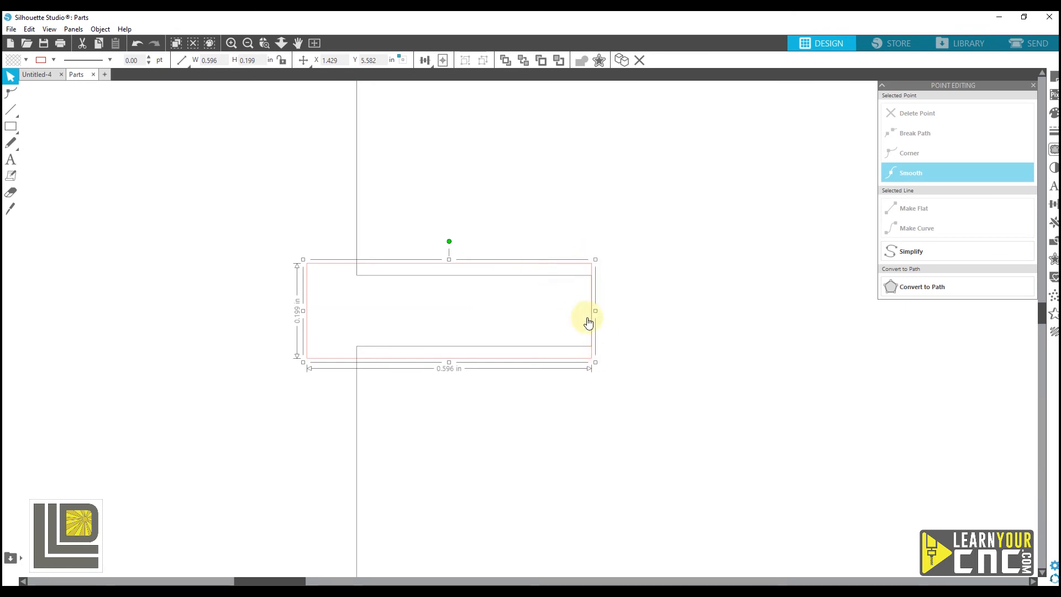
pyautogui.click(417, 278)
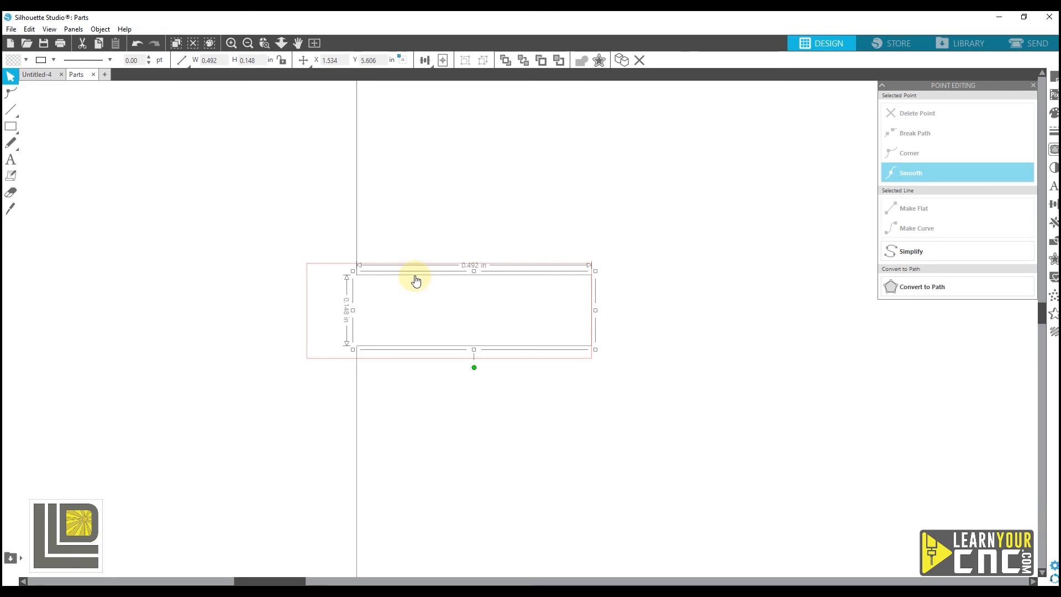
pyautogui.press('Delete')
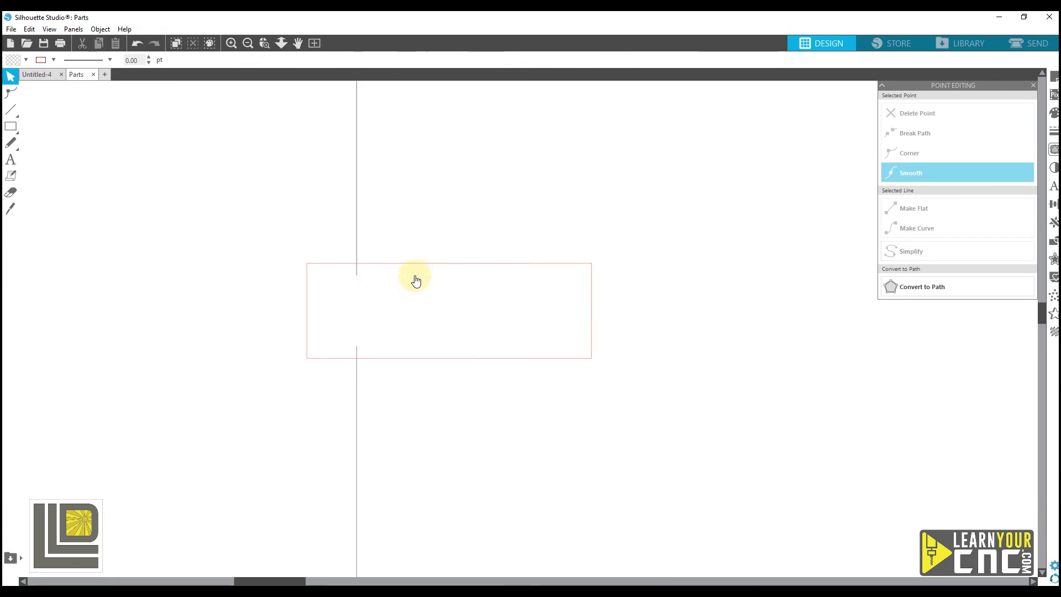
# Close the gap in the part's left edge by moving one open endpoint onto the other.
pyautogui.doubleClick(357, 220)
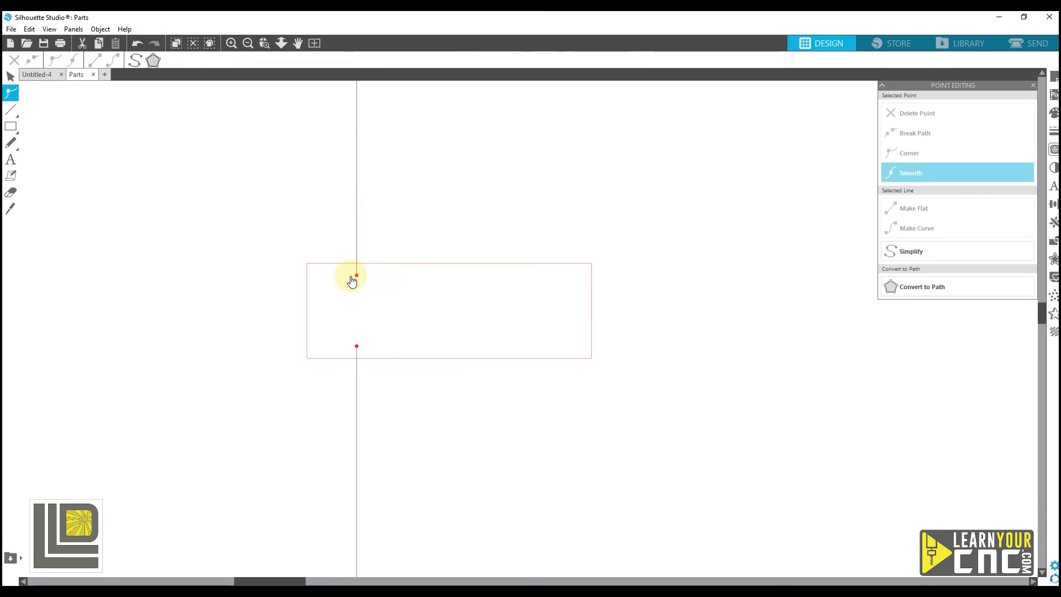
pyautogui.moveTo(359, 278); pyautogui.dragTo(358, 347)
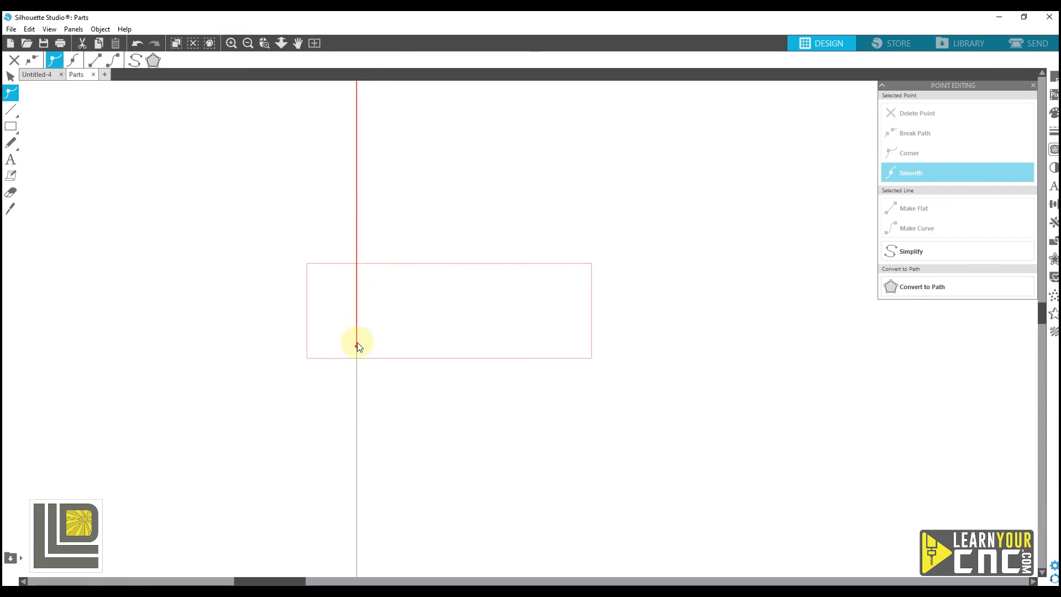
pyautogui.click(403, 314)
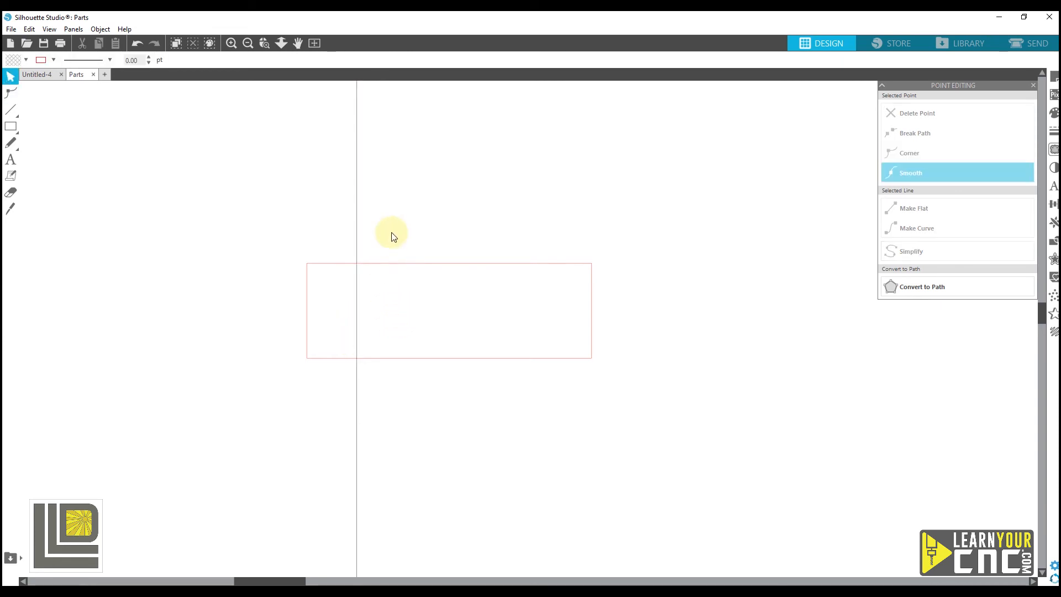
# Subtract the rectangle from the part to cut the resized notch into its left edge.
pyautogui.moveTo(413, 212); pyautogui.dragTo(294, 343)
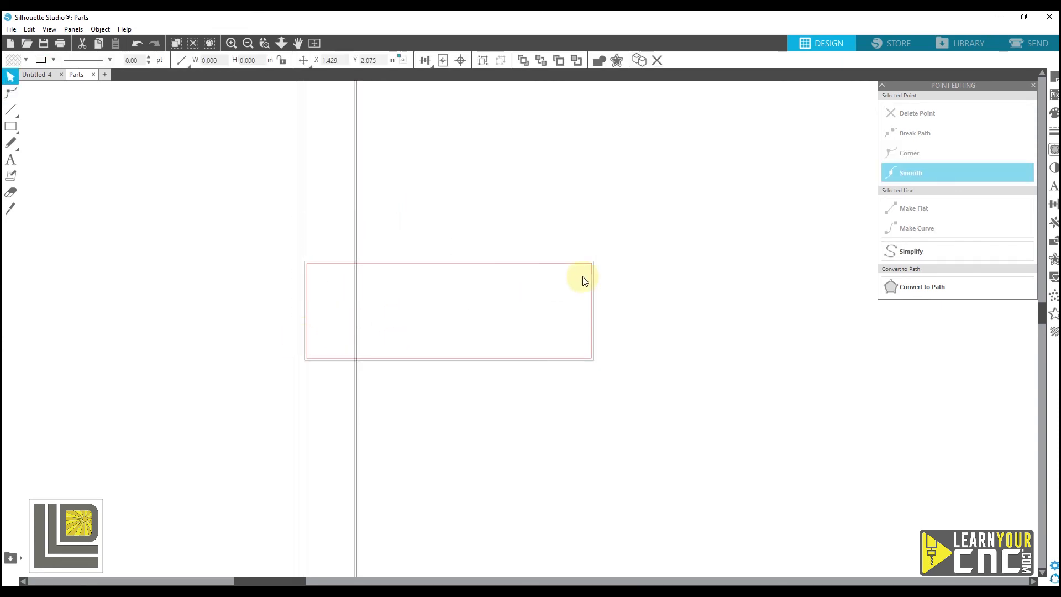
pyautogui.click(1052, 241)
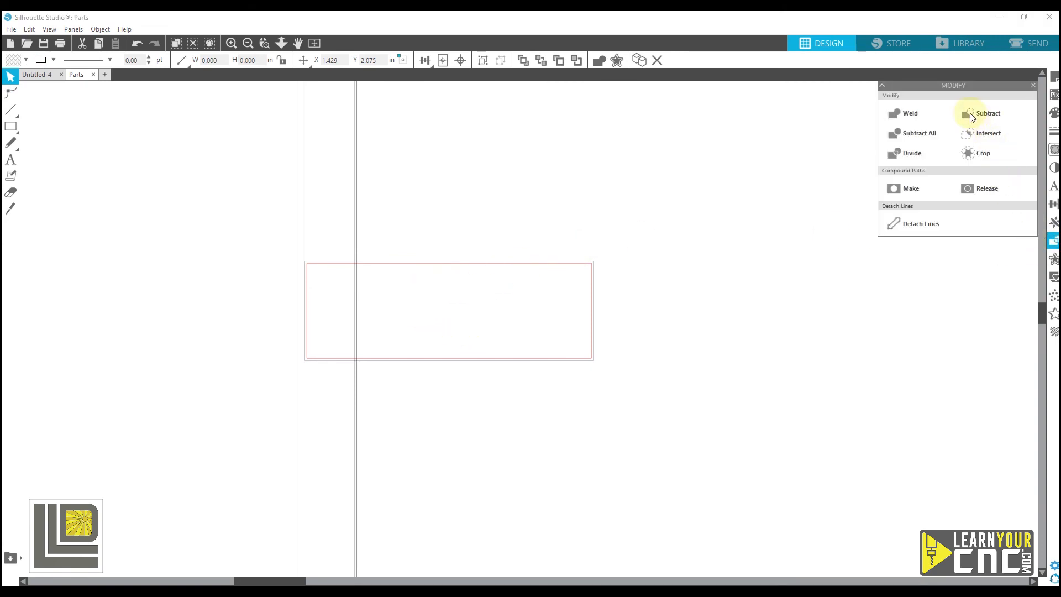
pyautogui.click(972, 116)
pyautogui.click(331, 316)
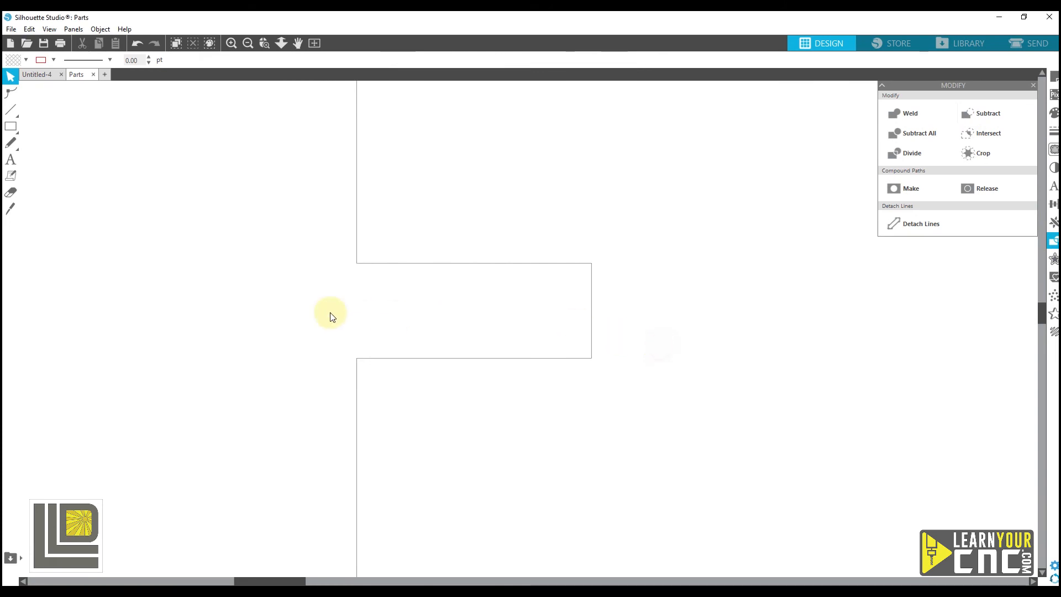
# Draw a rectangle across the part's right edge above the right-hand notch and size it to 1 in wide and 0.199 in high.
pyautogui.scroll(-5, 298, 331)
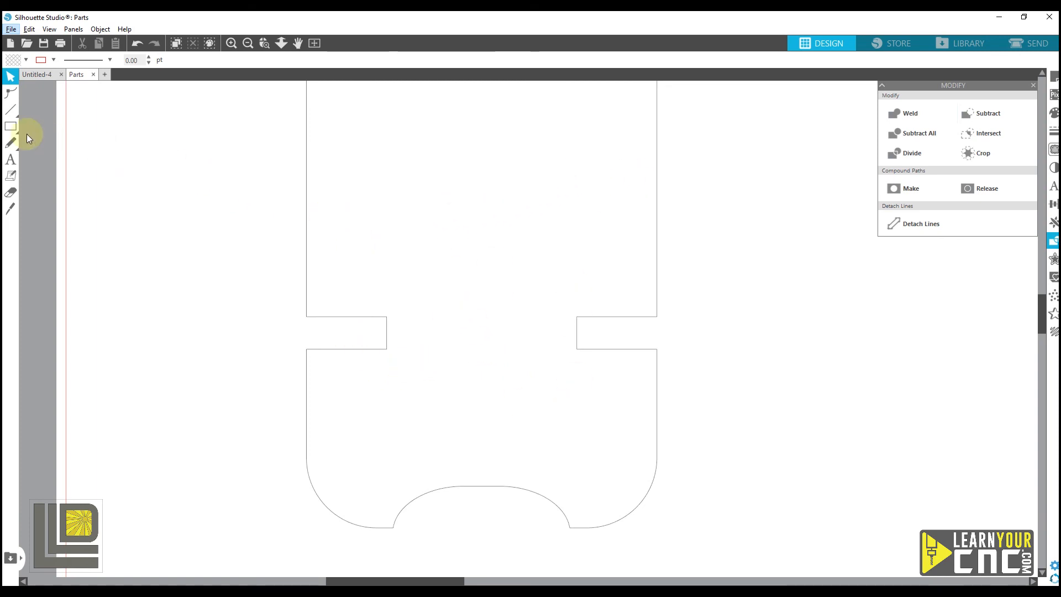
pyautogui.click(10, 126)
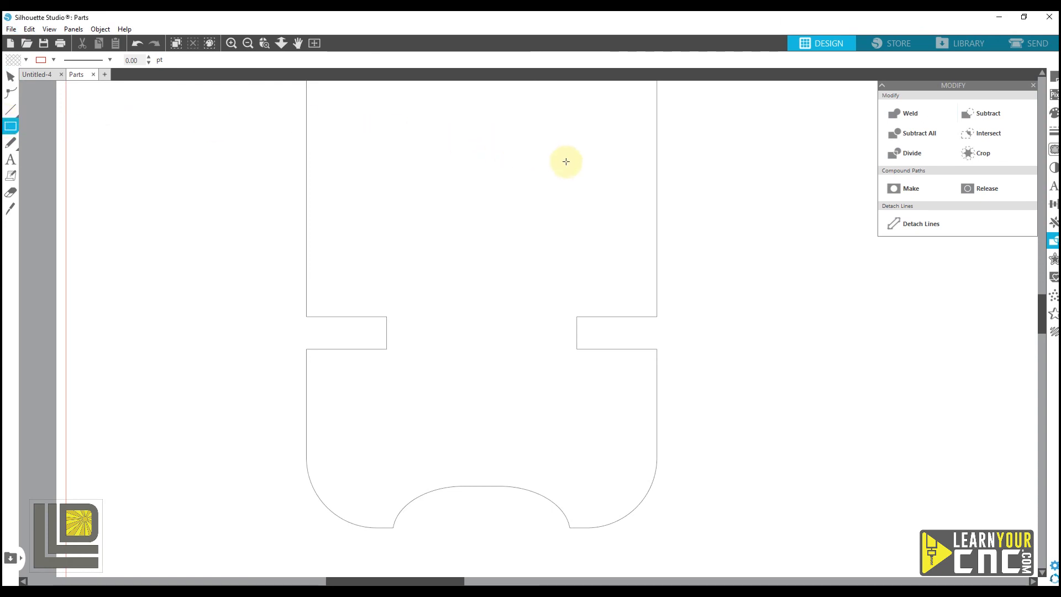
pyautogui.moveTo(553, 152); pyautogui.dragTo(670, 183)
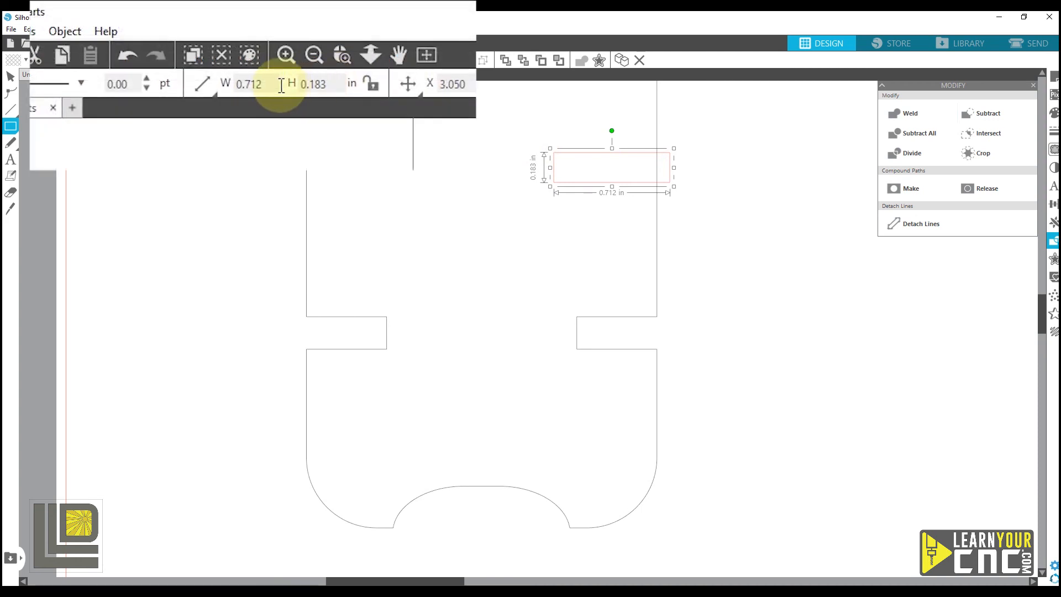
pyautogui.doubleClick(262, 83)
pyautogui.click(197, 80)
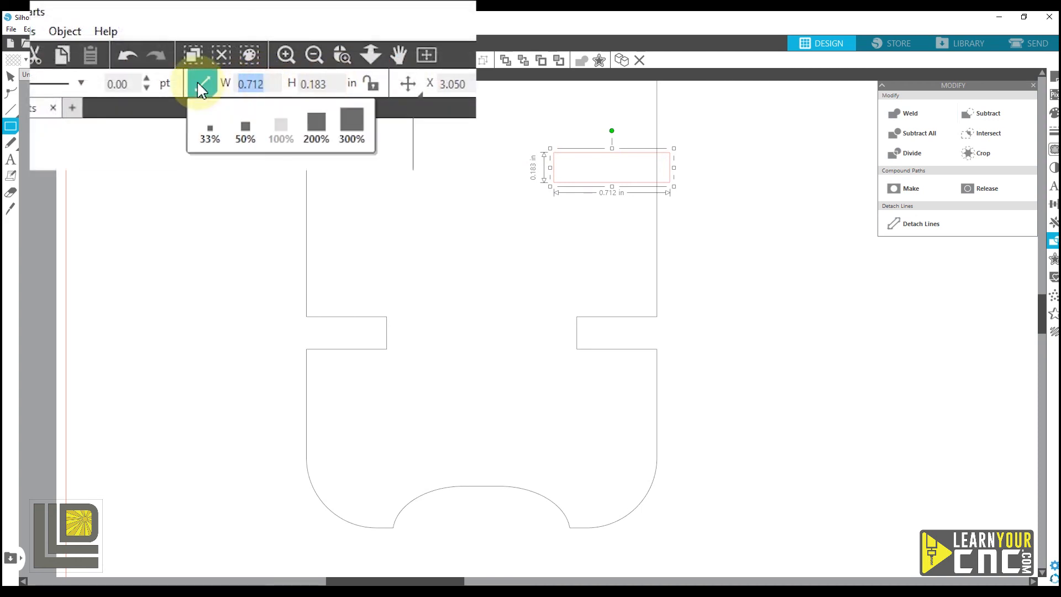
pyautogui.write('1')
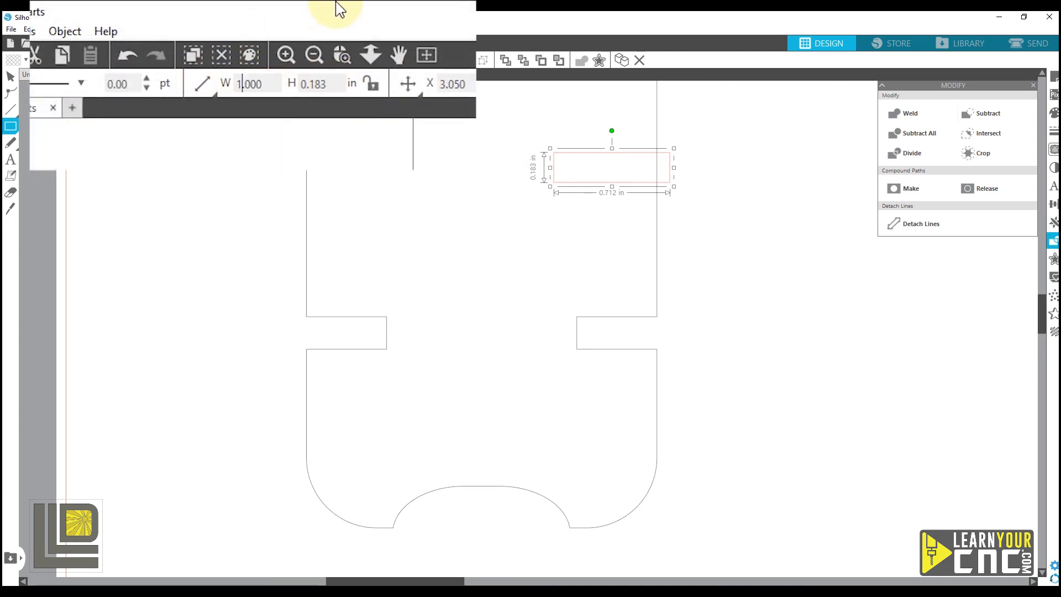
pyautogui.press('Return')
pyautogui.moveTo(340, 83); pyautogui.dragTo(313, 91)
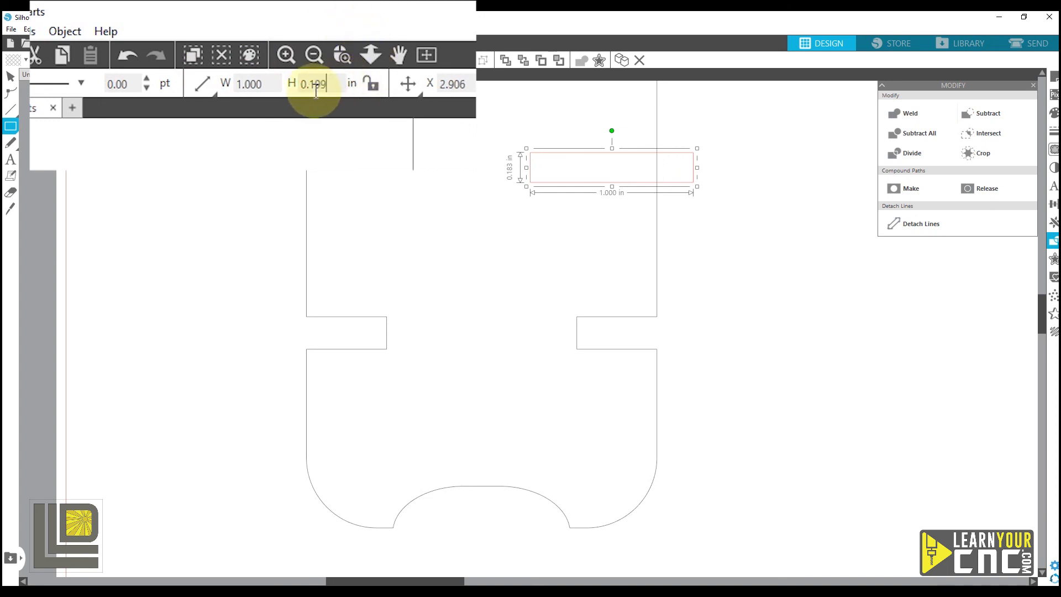
pyautogui.press('Return')
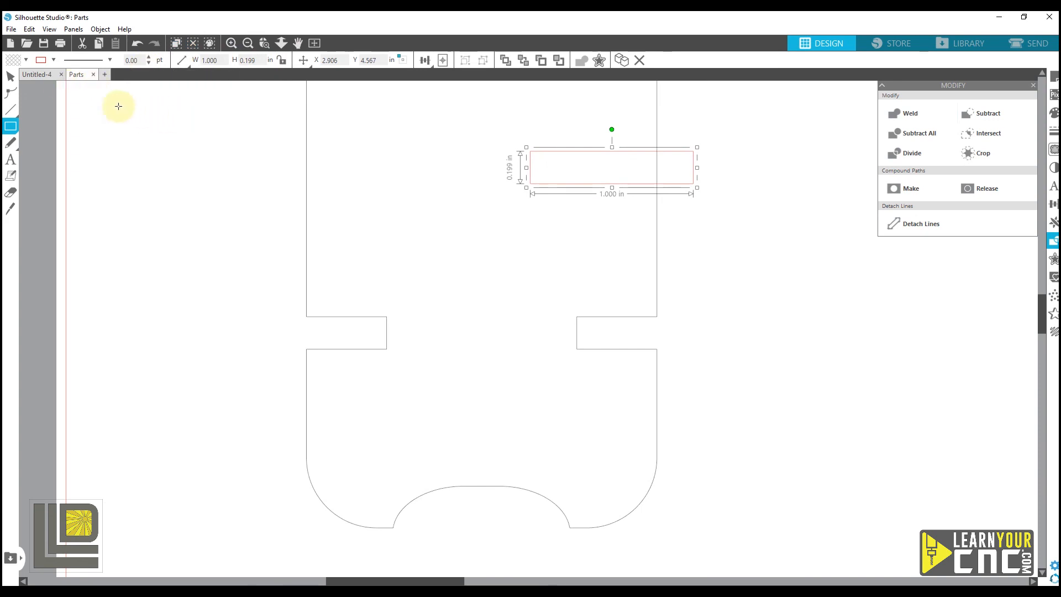
# Line up the rectangle's outer end with the part's right edge, and stretch that end beyond the edge to about 1.136 in wide.
pyautogui.click(11, 81)
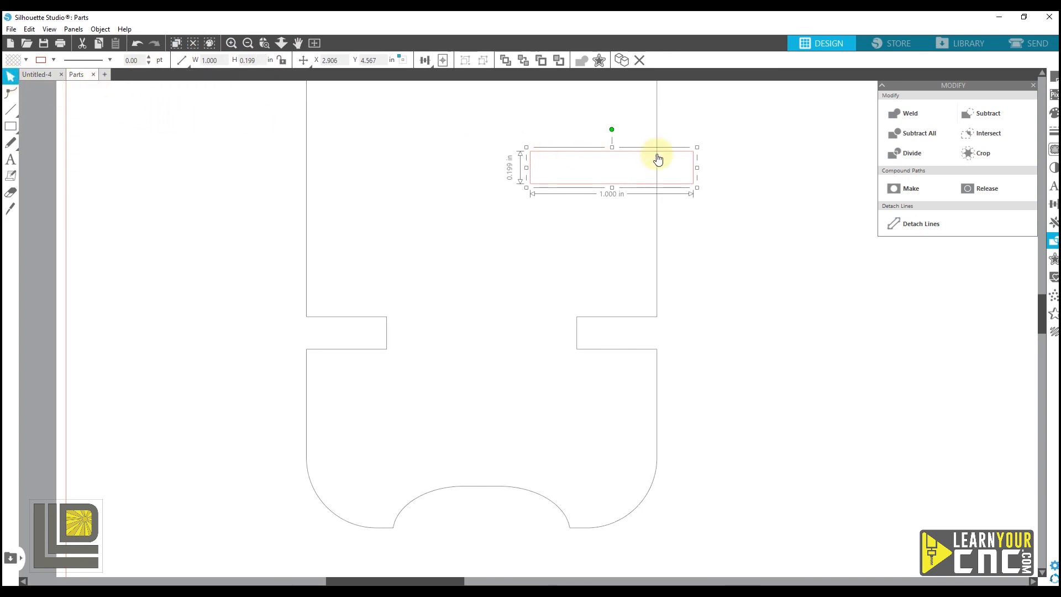
pyautogui.moveTo(641, 155); pyautogui.dragTo(602, 153)
pyautogui.press('Up')
pyautogui.press('Up')
pyautogui.press('Up')
pyautogui.press('Up')
pyautogui.press('Up')
pyautogui.press('Up')
pyautogui.press('Up')
pyautogui.press('Up')
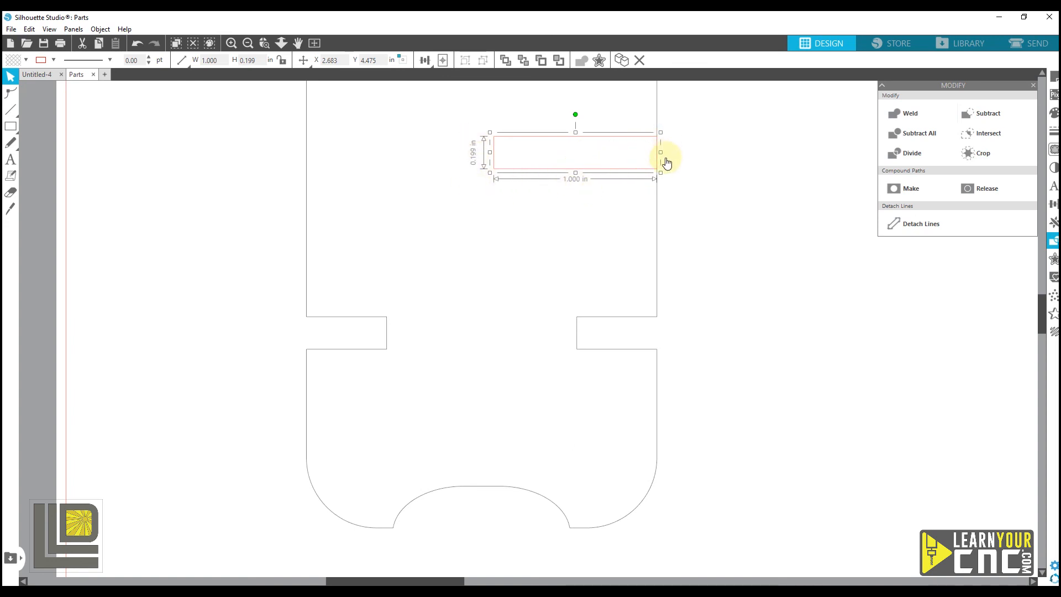
pyautogui.moveTo(662, 152); pyautogui.dragTo(683, 153)
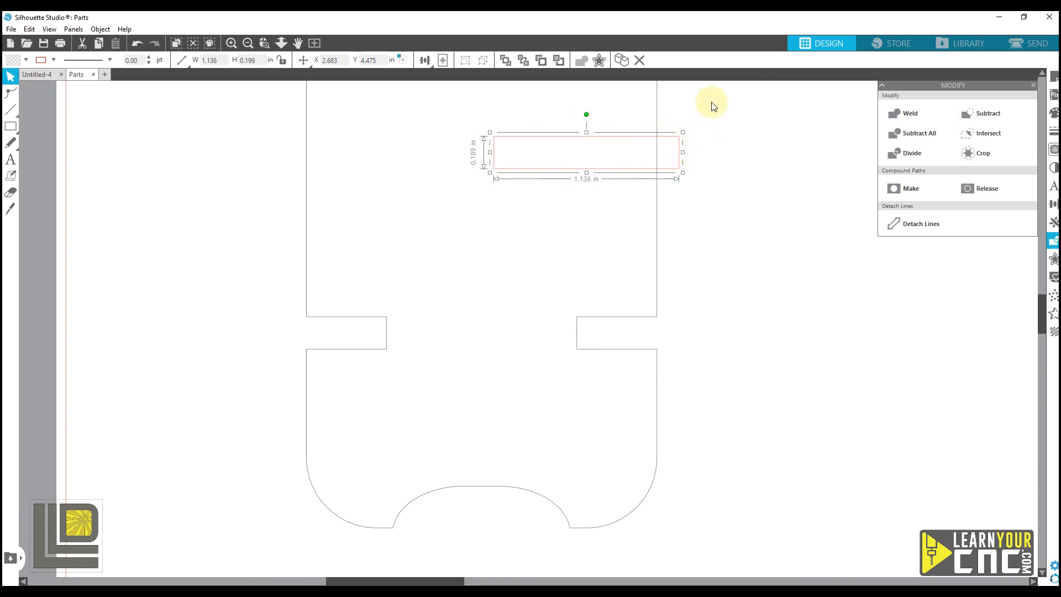
# Subtract the stretched rectangle from the part to cut a new slot into its right edge.
pyautogui.moveTo(712, 103); pyautogui.dragTo(631, 200)
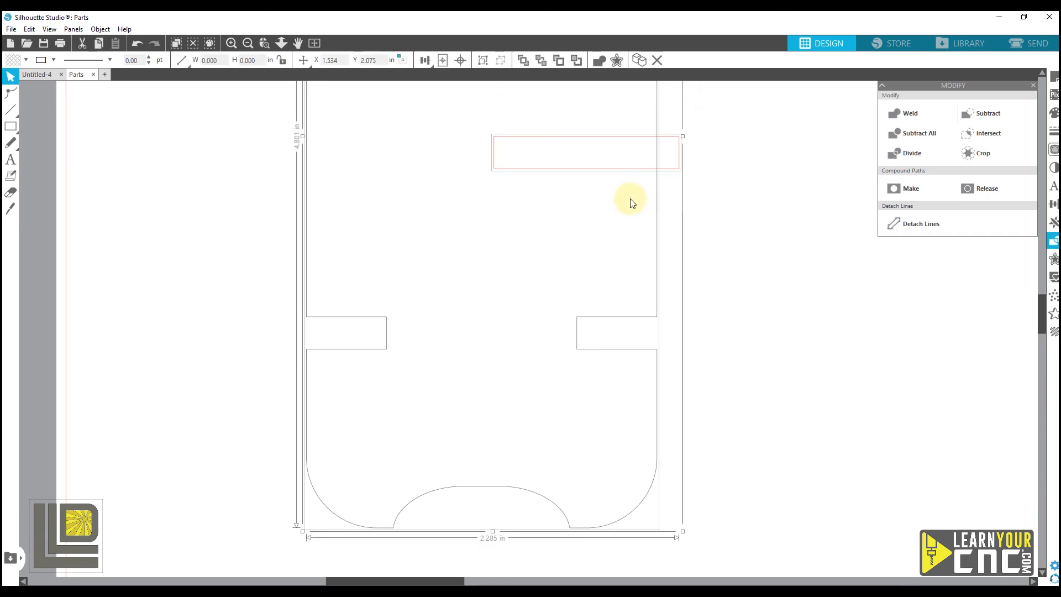
pyautogui.click(970, 112)
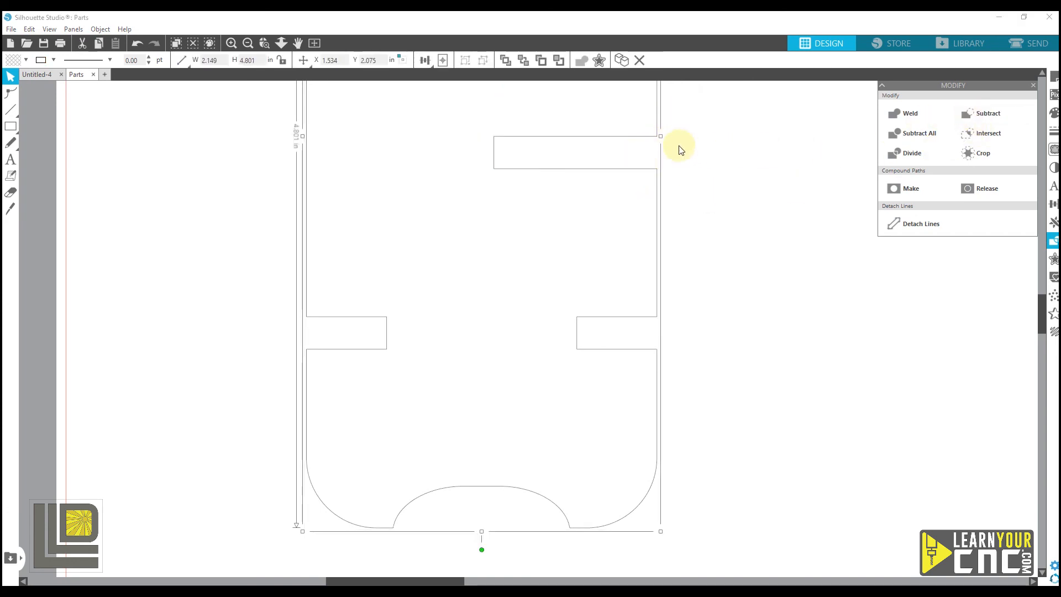
pyautogui.click(691, 156)
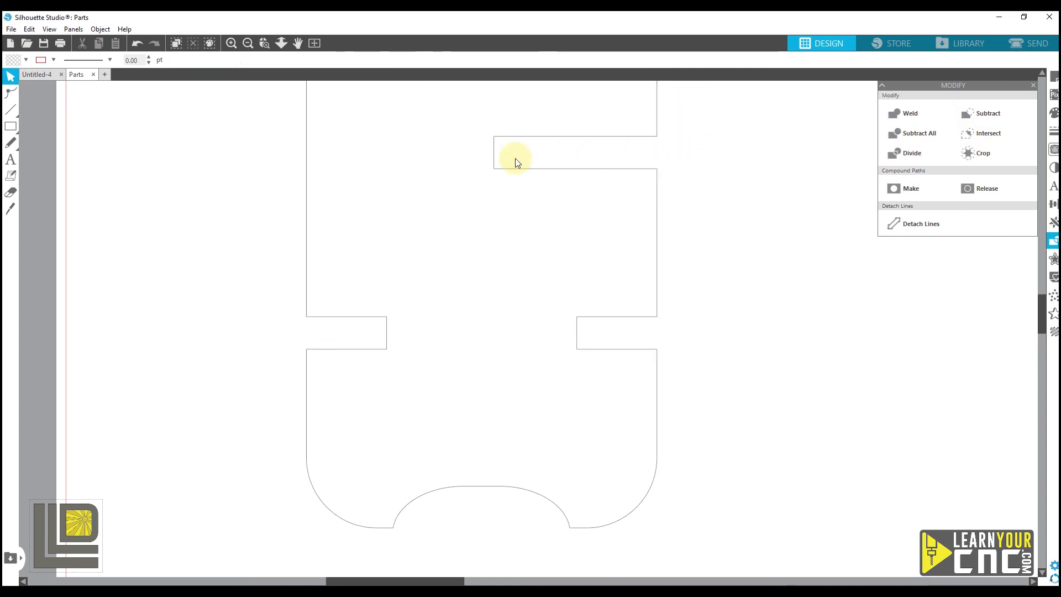